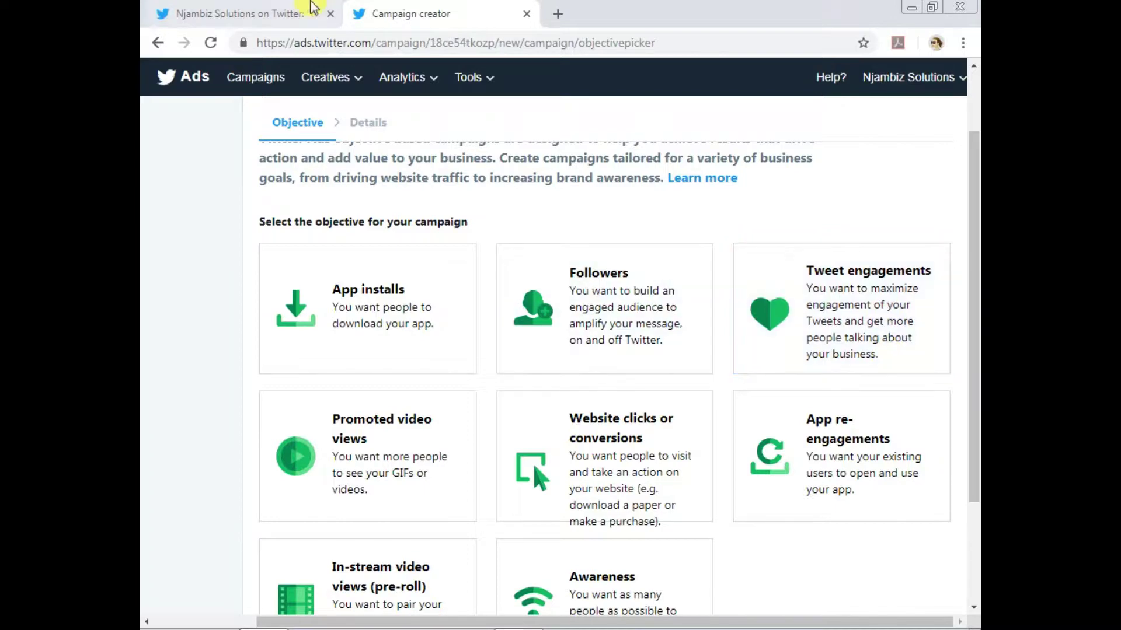
- Review the published Tweet about learning from Ads statistics, including its text, video preview, retweets and likes
click(258, 8)
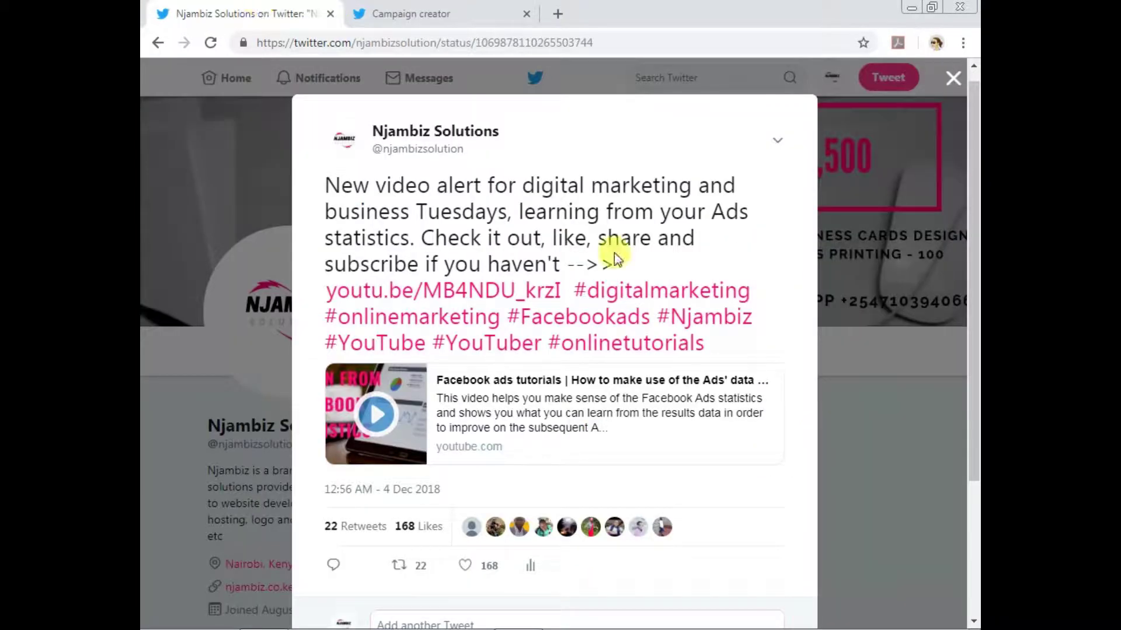
scroll(684, 229, down, 1)
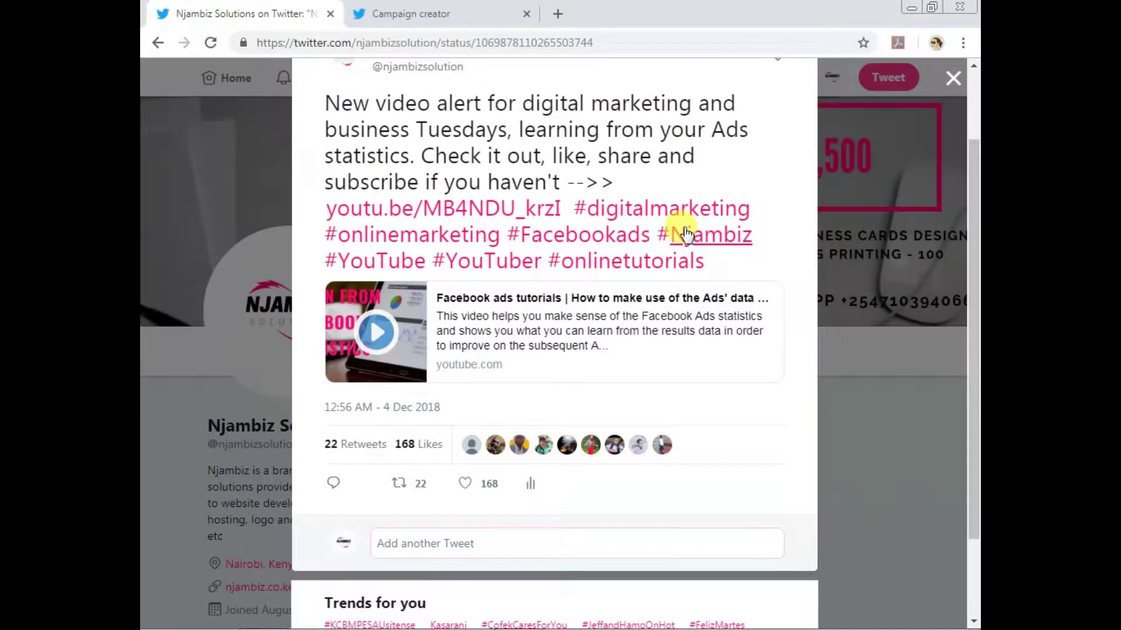
scroll(490, 357, up, 1)
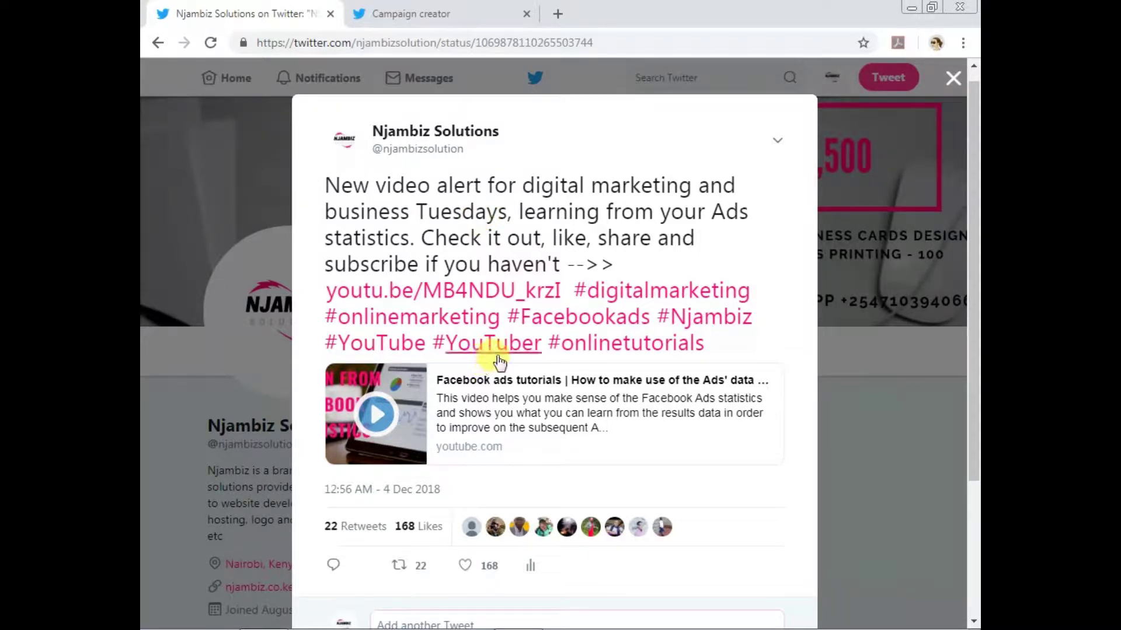
scroll(500, 362, down, 3)
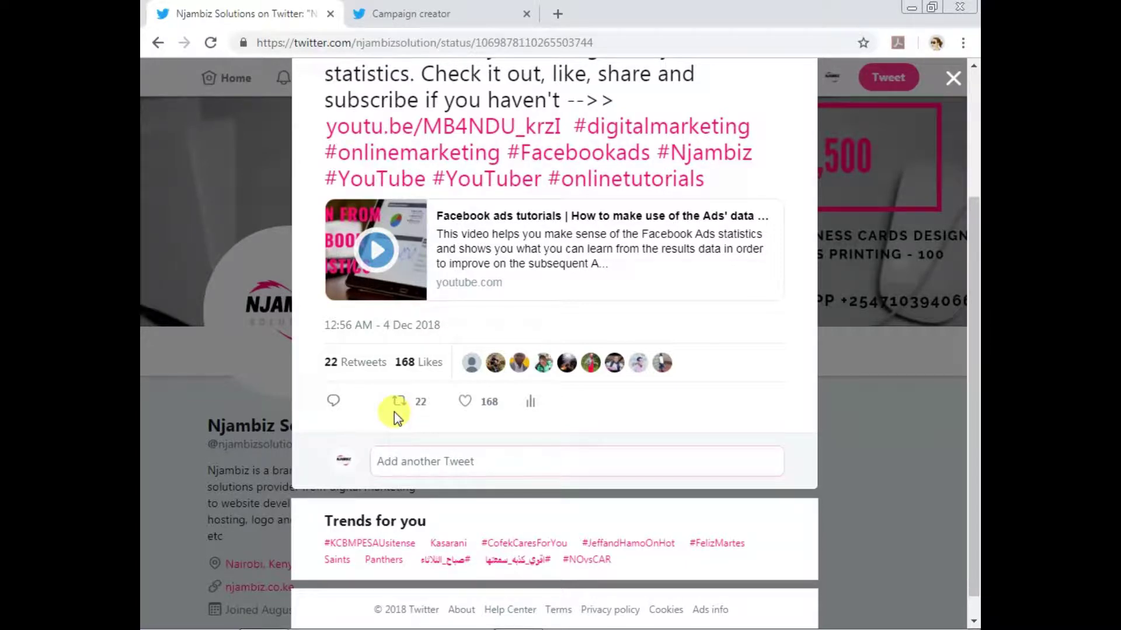
scroll(463, 117, up, 3)
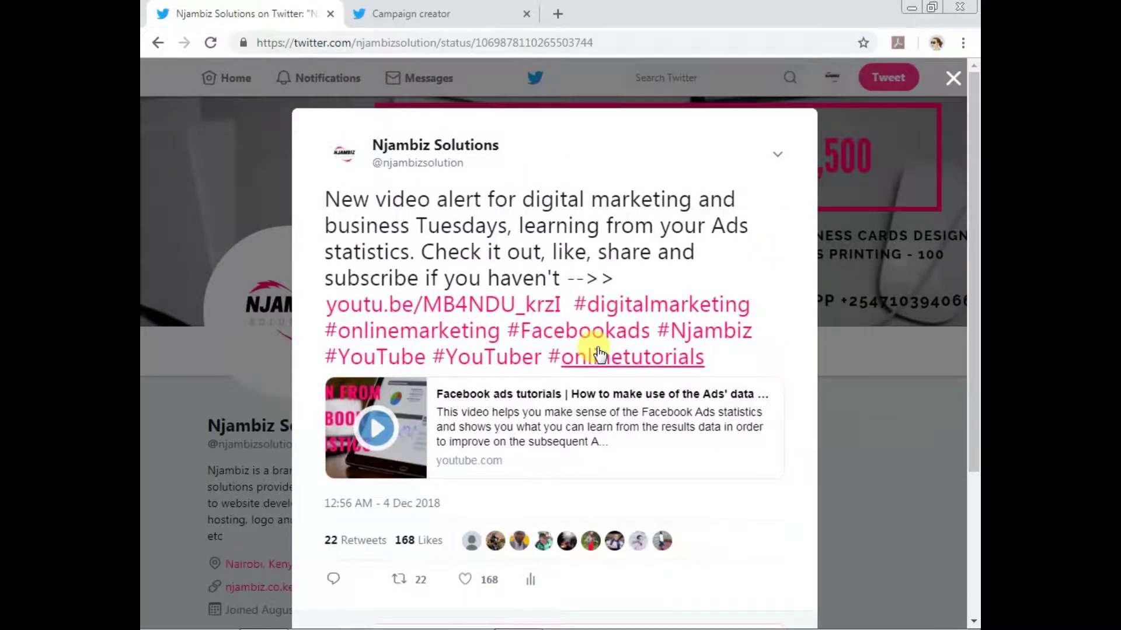
- Return to the campaign creator and look through all the available campaign objectives
click(446, 8)
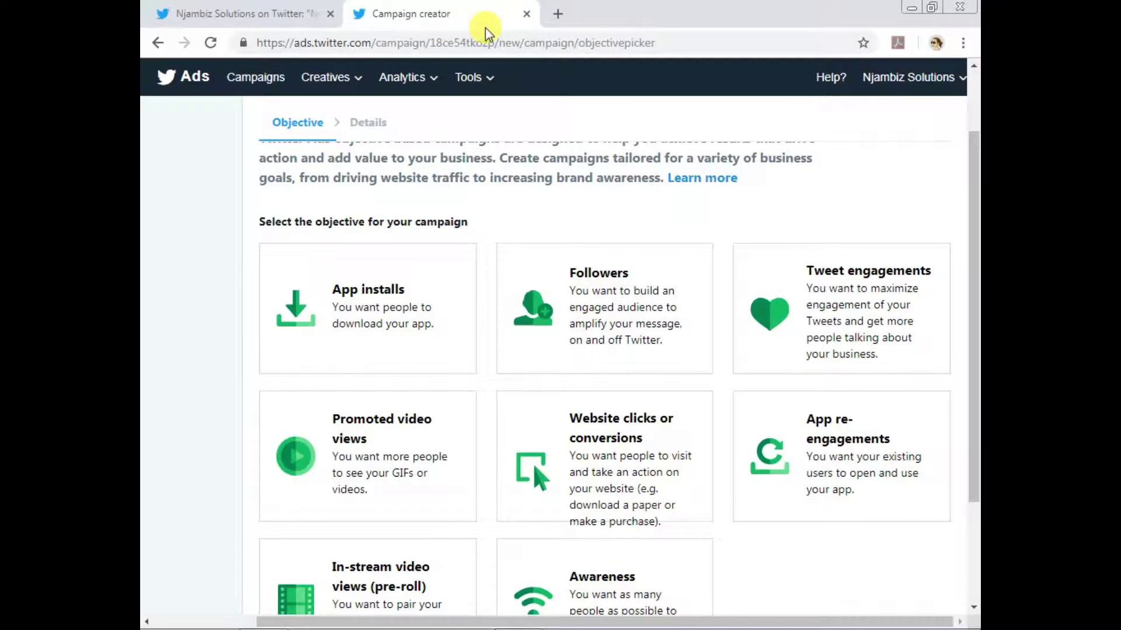
scroll(388, 480, down, 1)
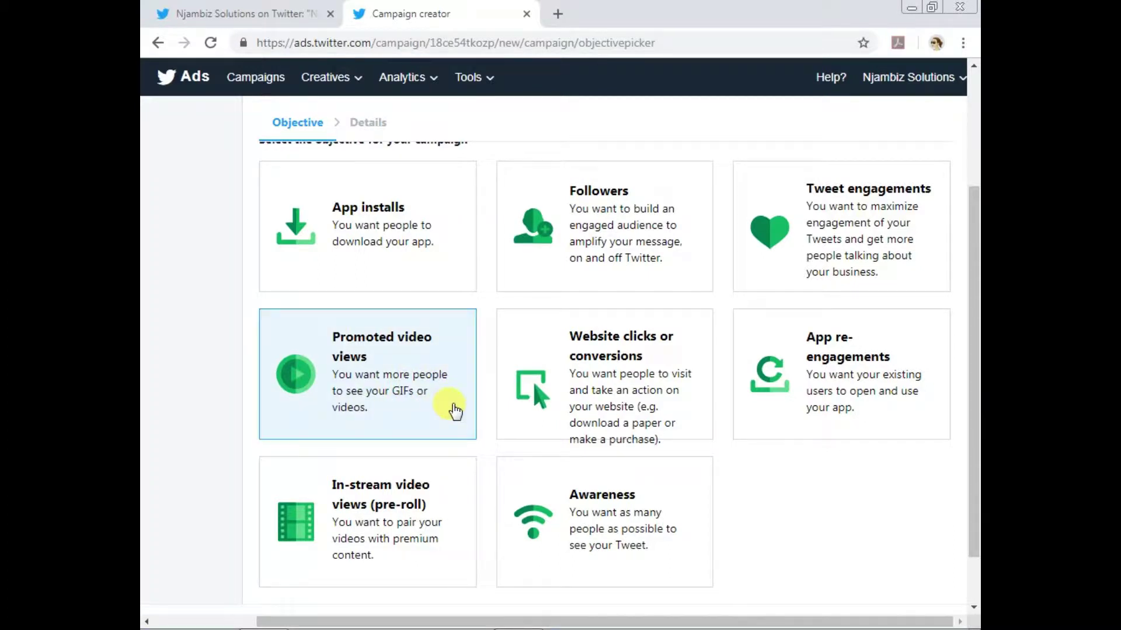
mouse_move(792, 617)
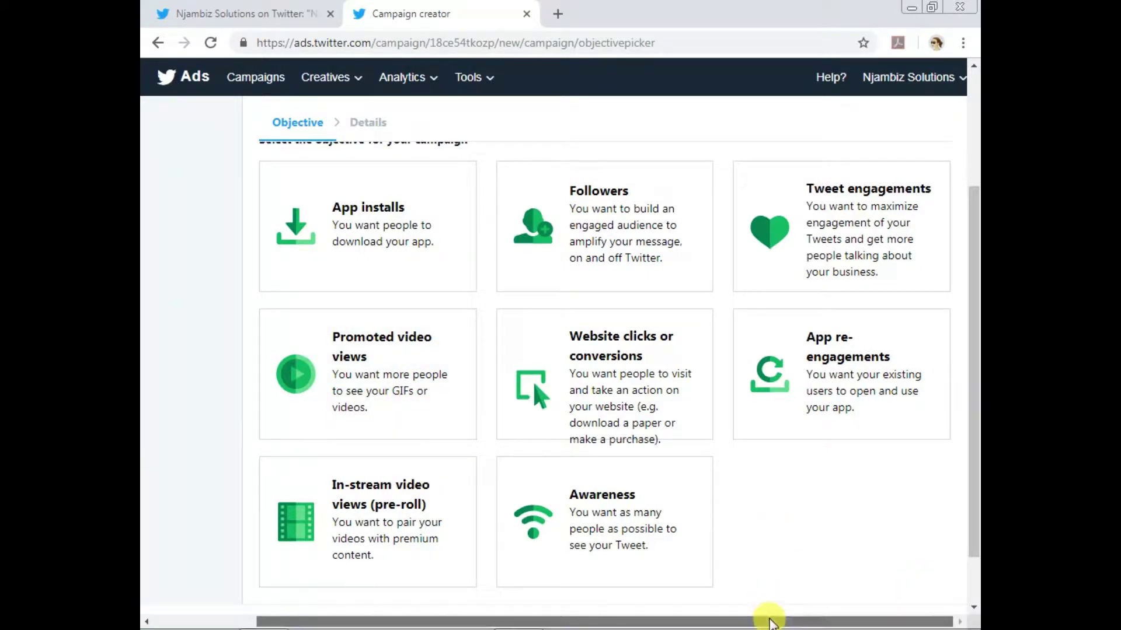
scroll(530, 517, down, 1)
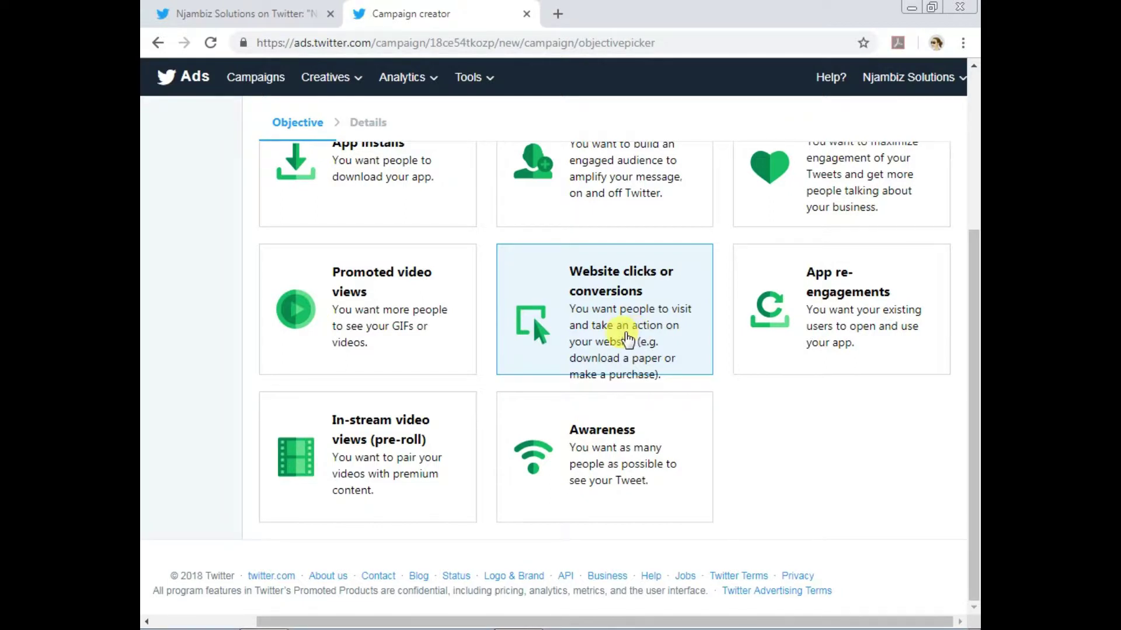
mouse_move(534, 626)
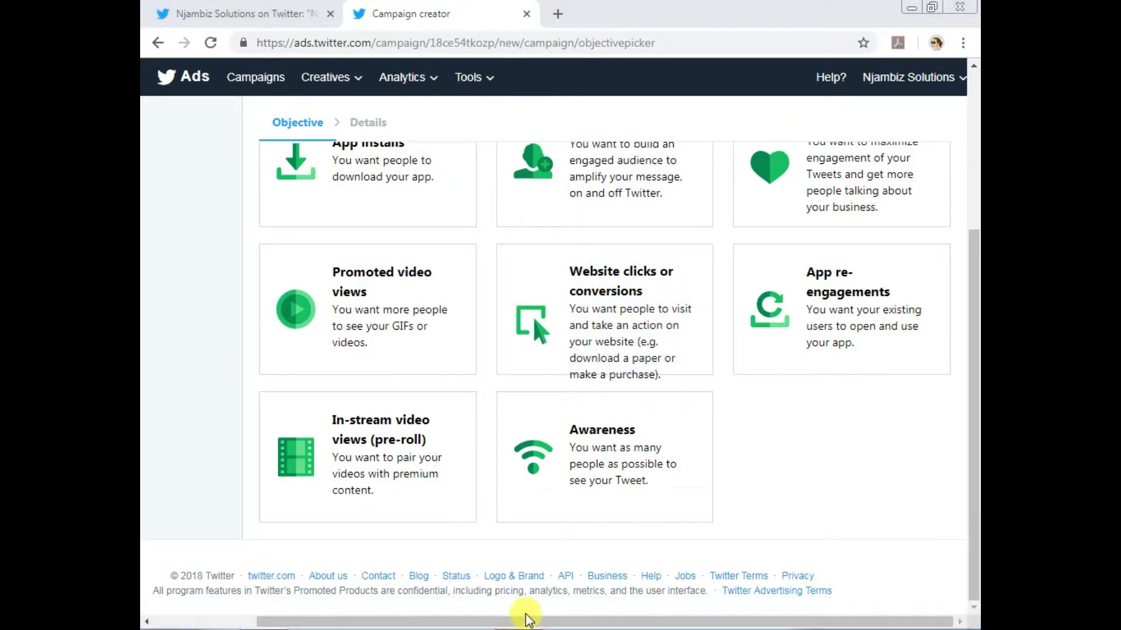
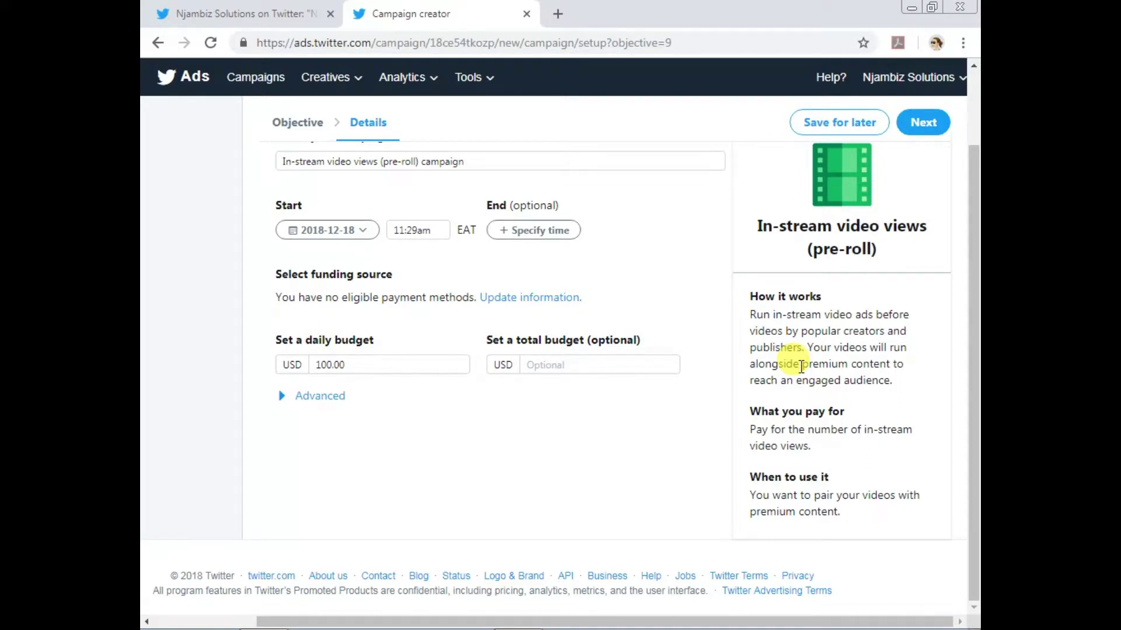
- Go back from the In-stream video views (pre-roll) details to the objective list and compare Tweet engagements with Awareness
click(158, 45)
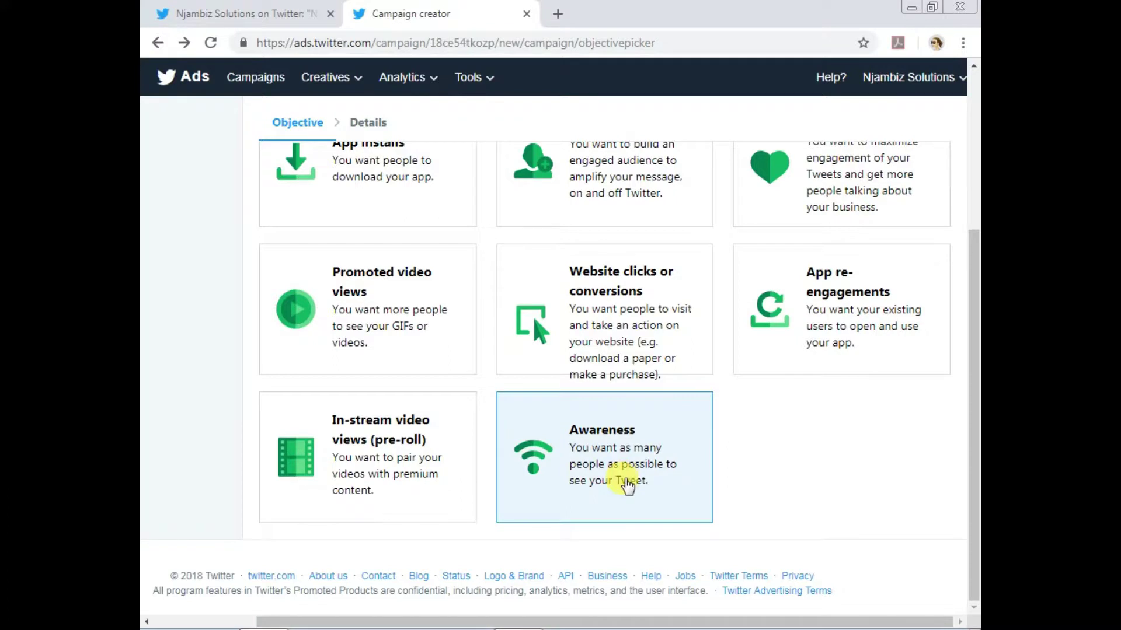
drag(970, 449, 971, 375)
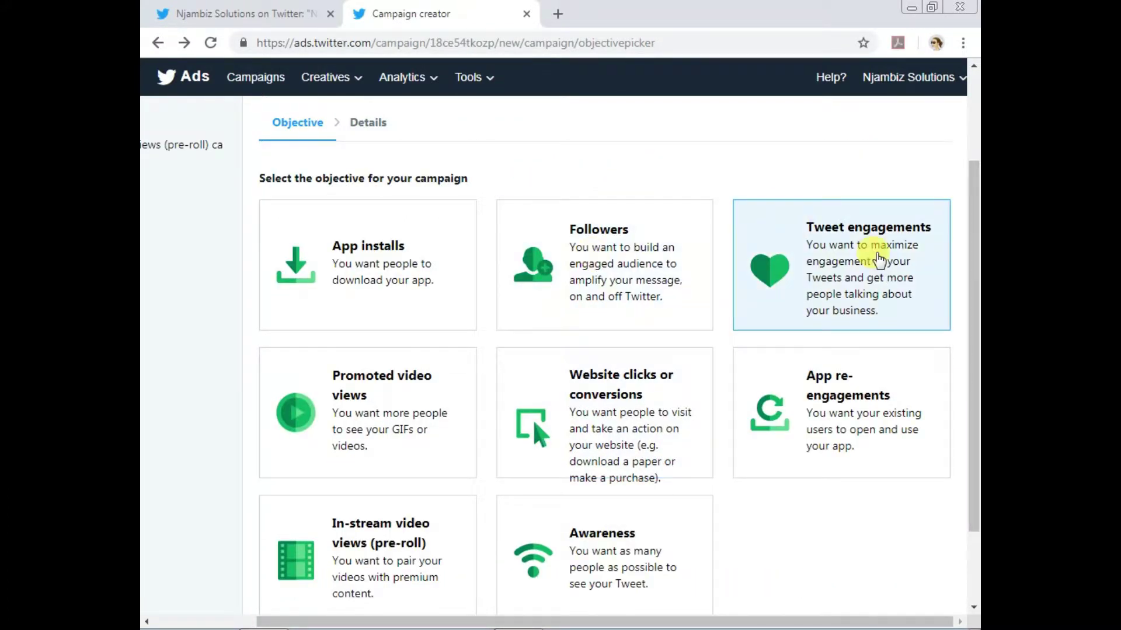
drag(974, 192, 971, 259)
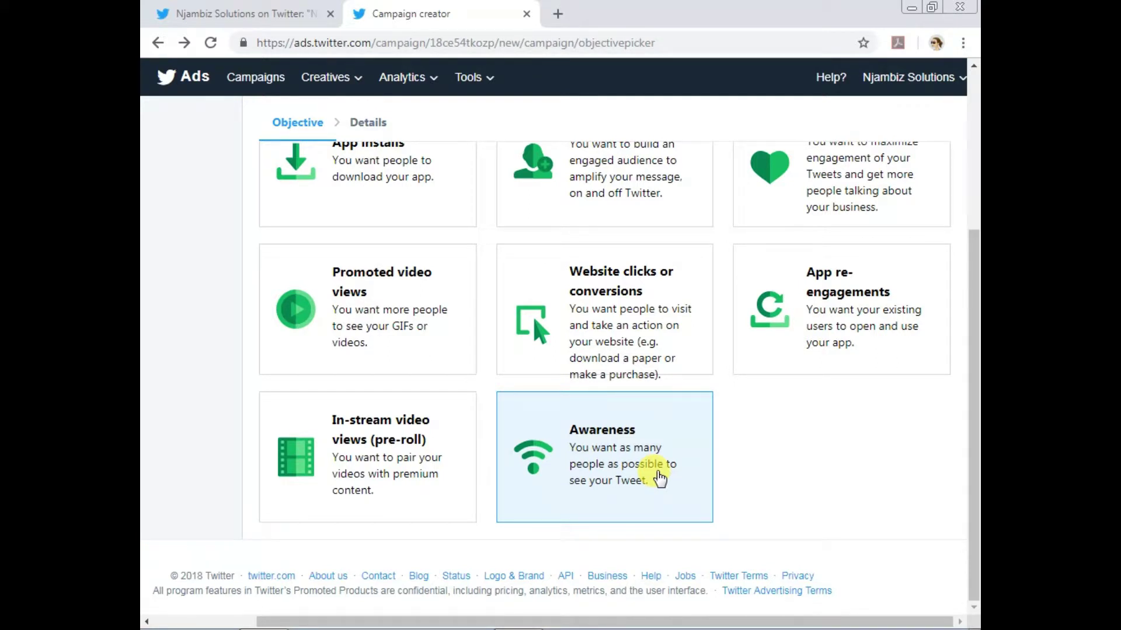
scroll(678, 238, up, 4)
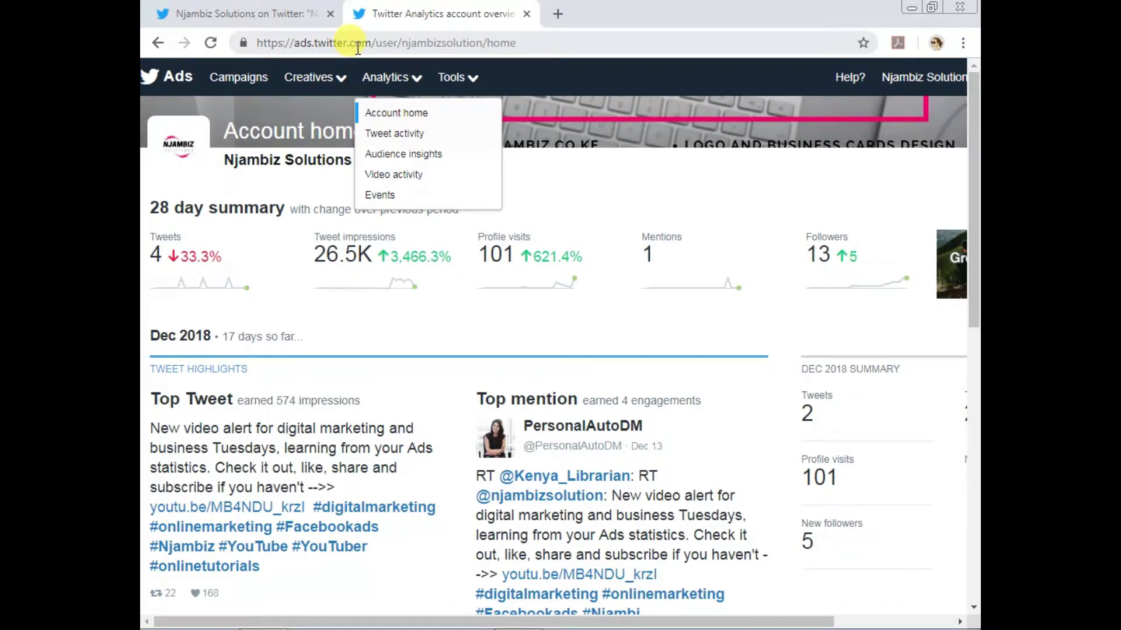
- Open the analytics account home and examine the 28 day summary and the Dec 2018 top Tweet, mention, follower and media Tweet
drag(245, 42, 361, 40)
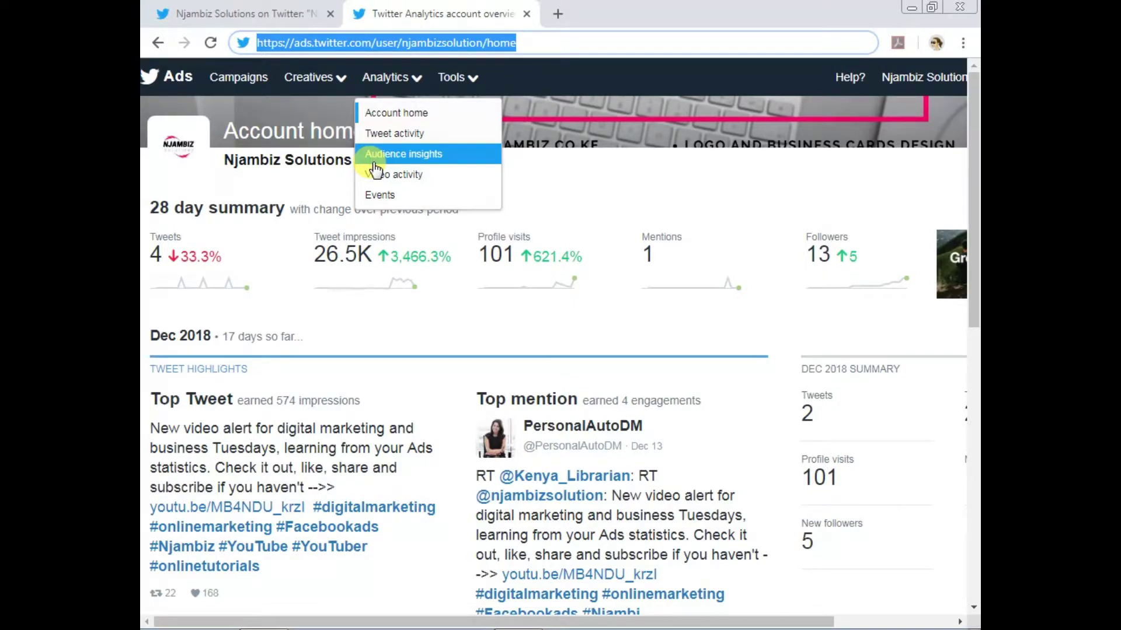
click(408, 114)
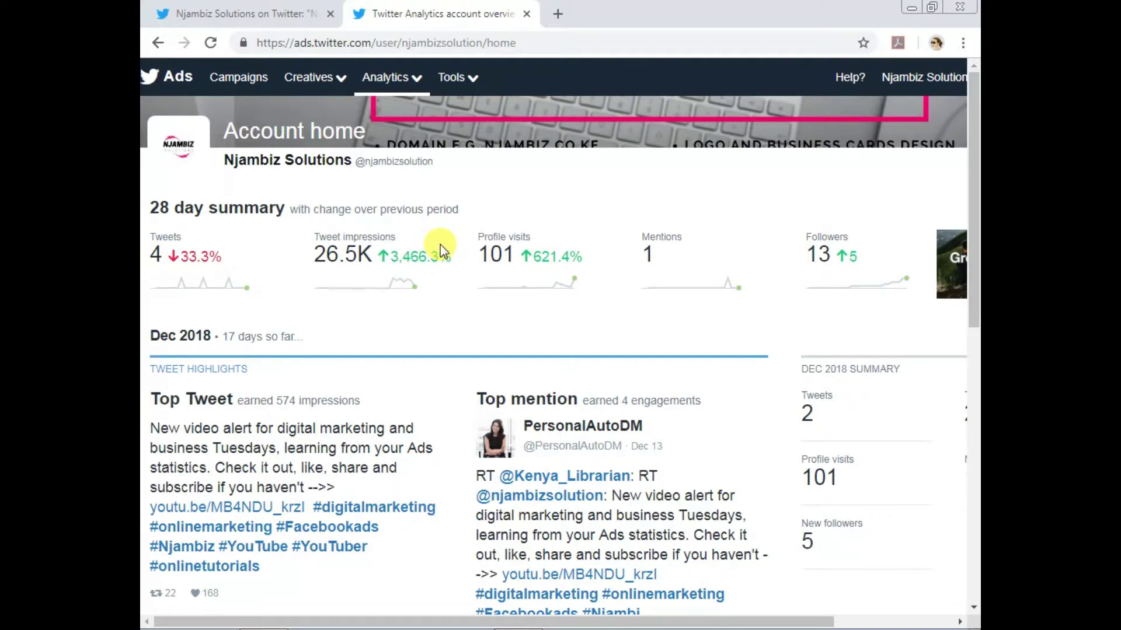
scroll(442, 251, down, 1)
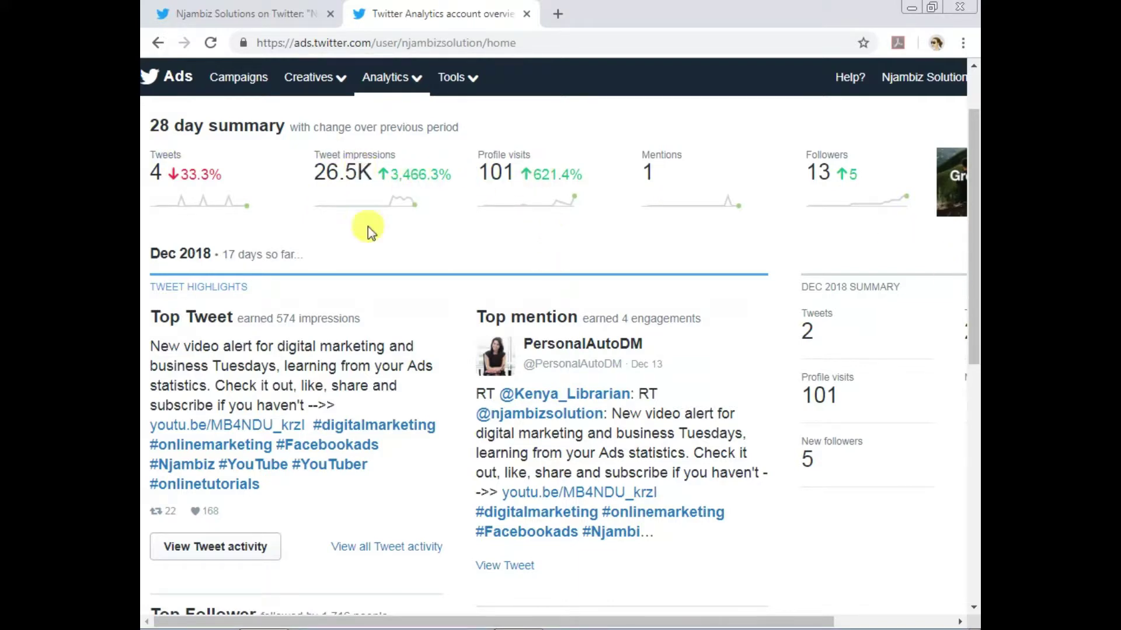
scroll(367, 227, down, 1)
scroll(360, 240, down, 1)
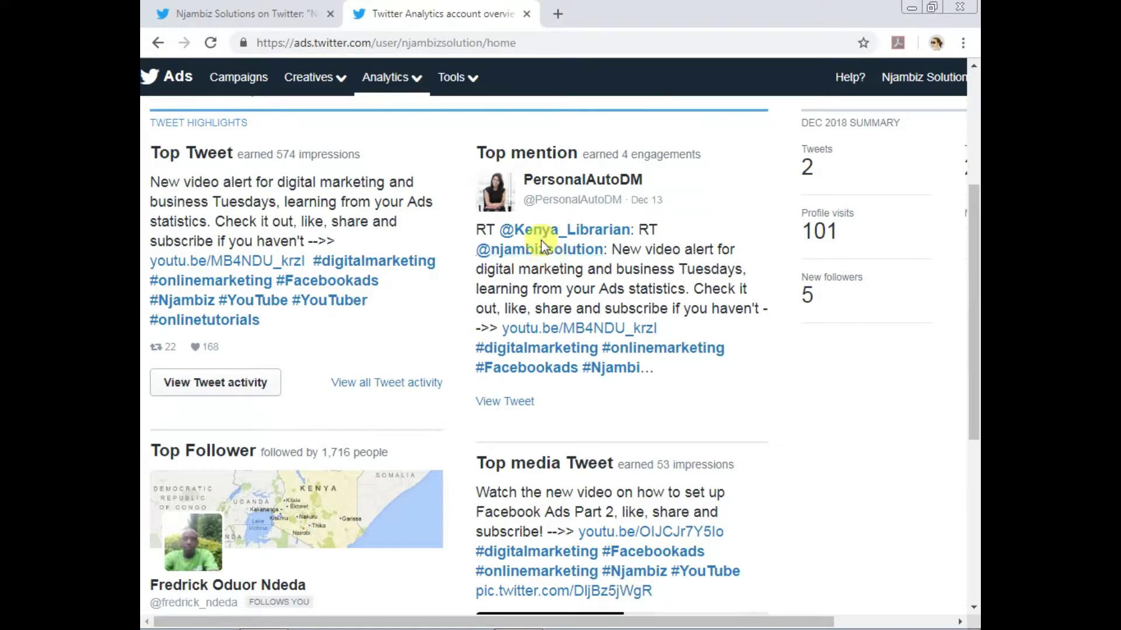
scroll(609, 255, down, 3)
scroll(610, 255, up, 1)
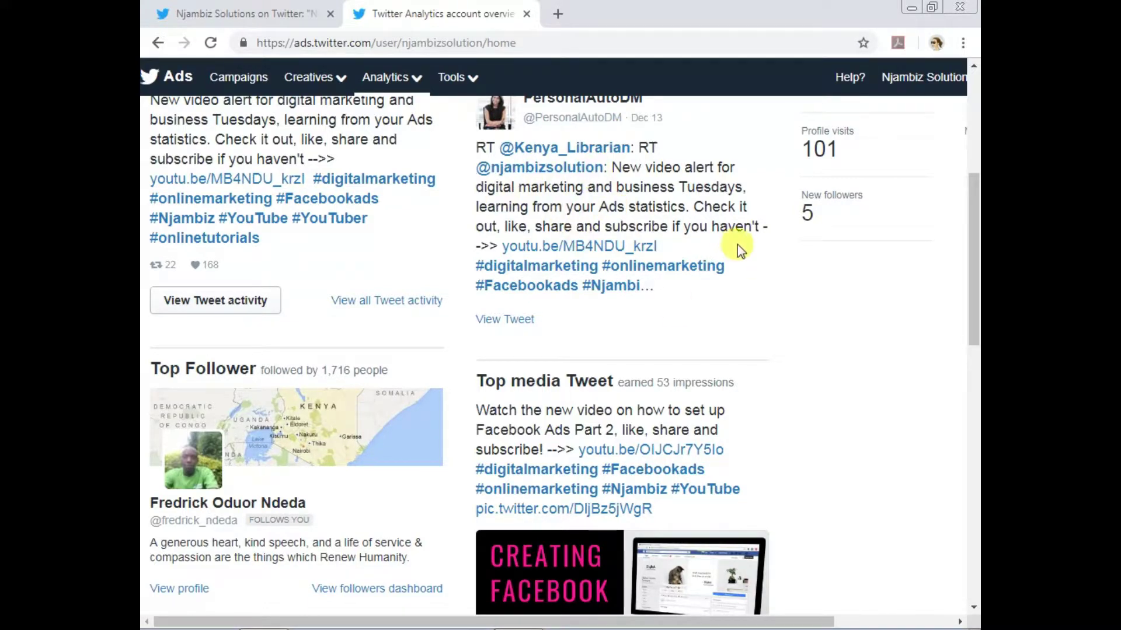
scroll(646, 250, up, 3)
scroll(646, 283, down, 6)
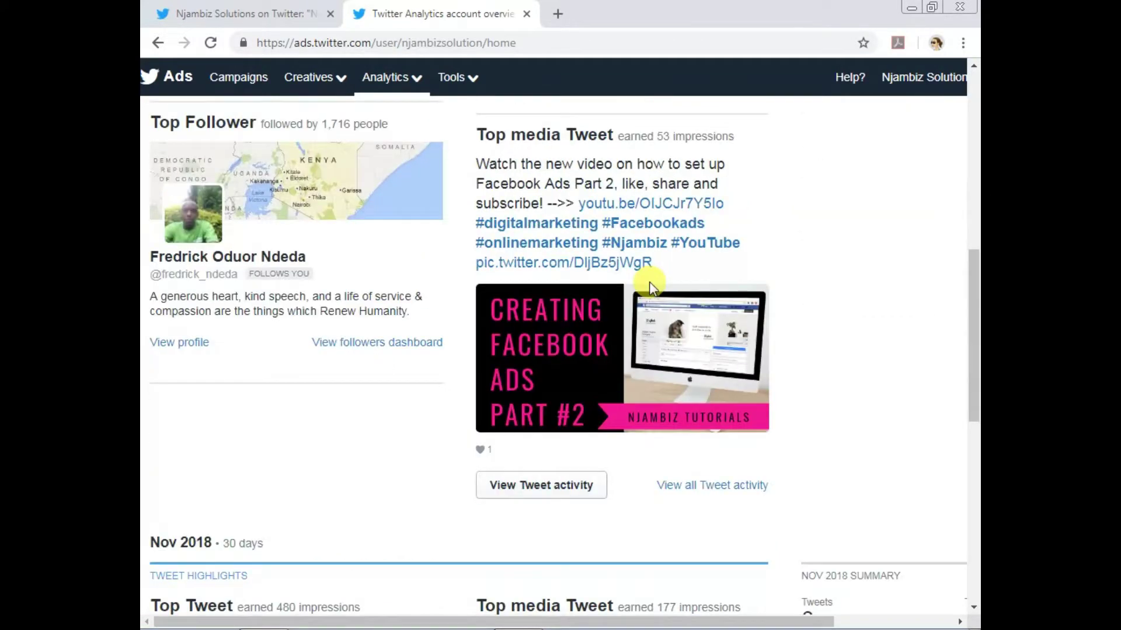
scroll(649, 275, up, 3)
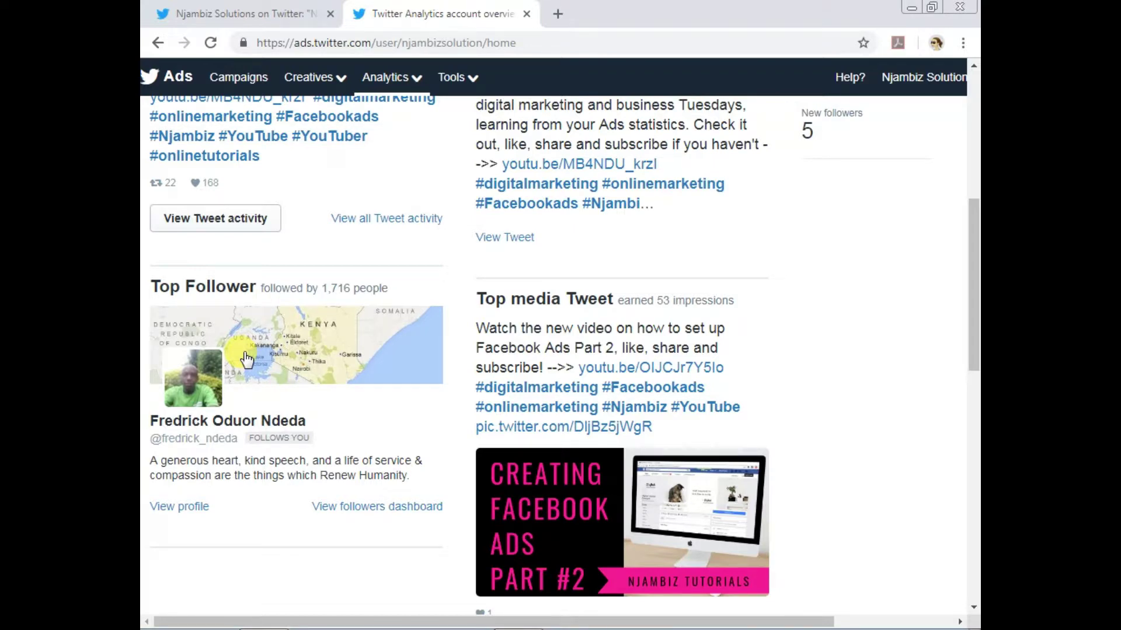
scroll(758, 400, down, 3)
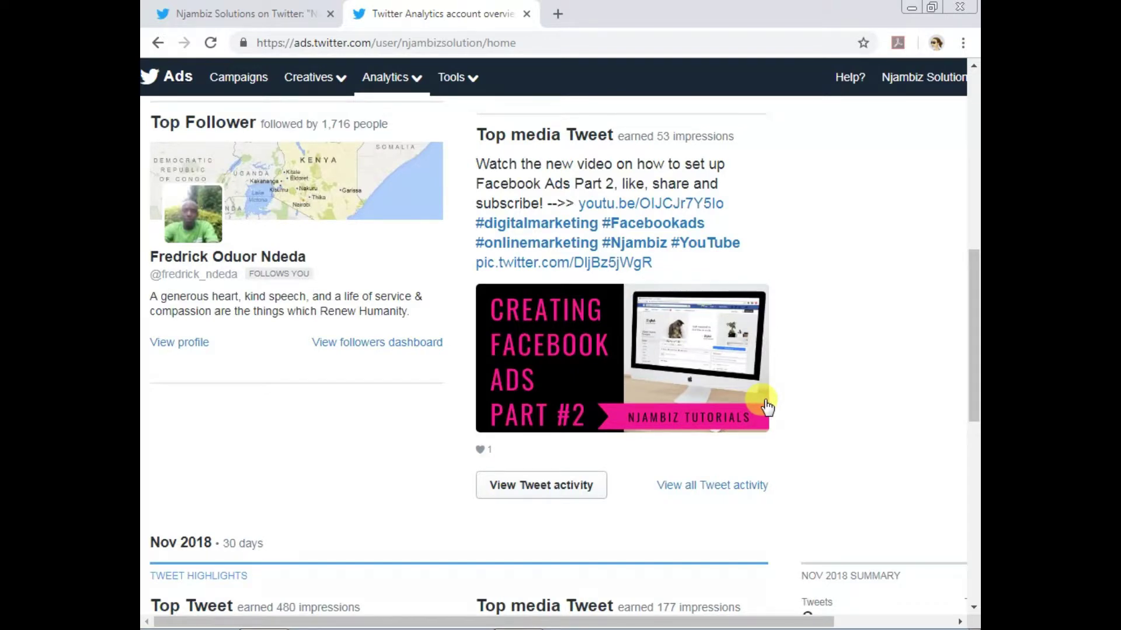
scroll(737, 402, up, 3)
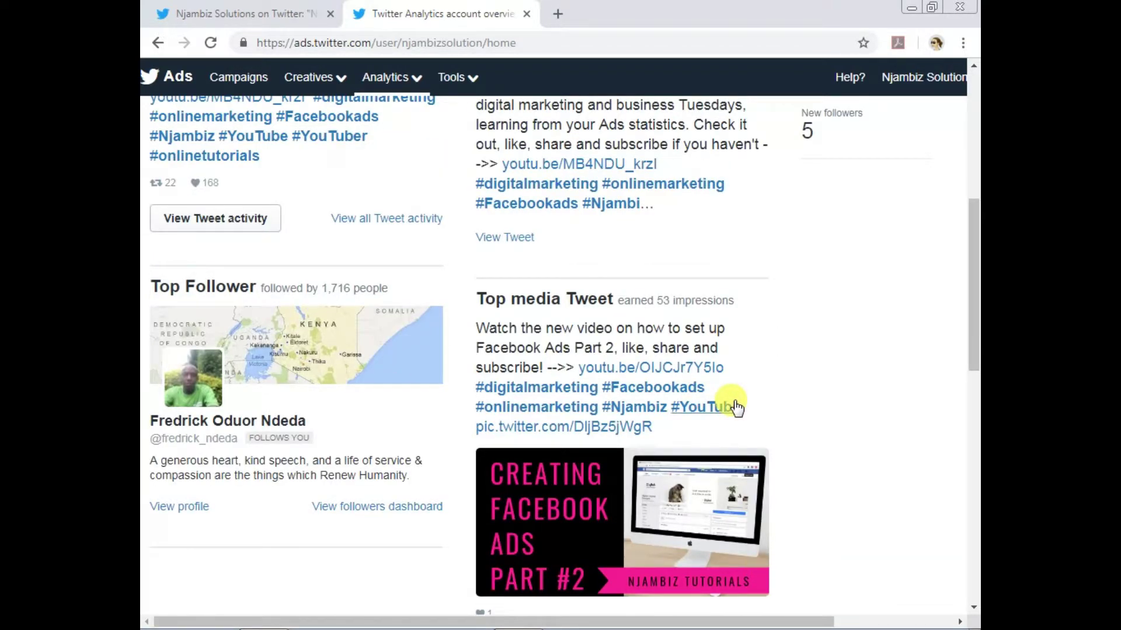
scroll(408, 380, up, 9)
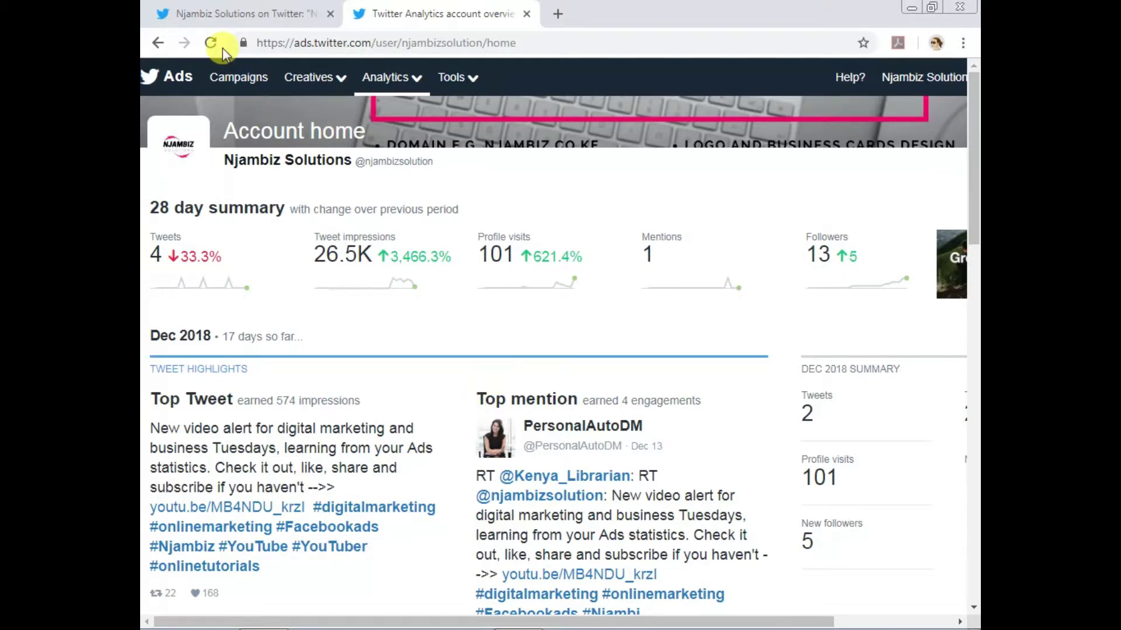
- Open the Tweet activity analytics and set the reporting period to Last 7 Days
click(391, 74)
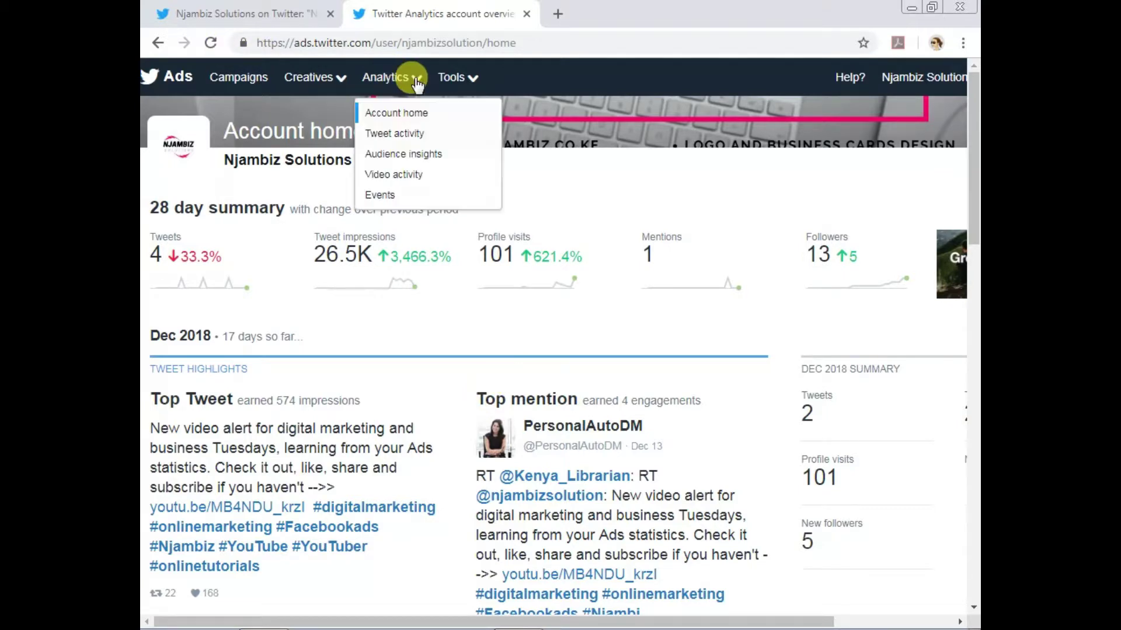
click(422, 140)
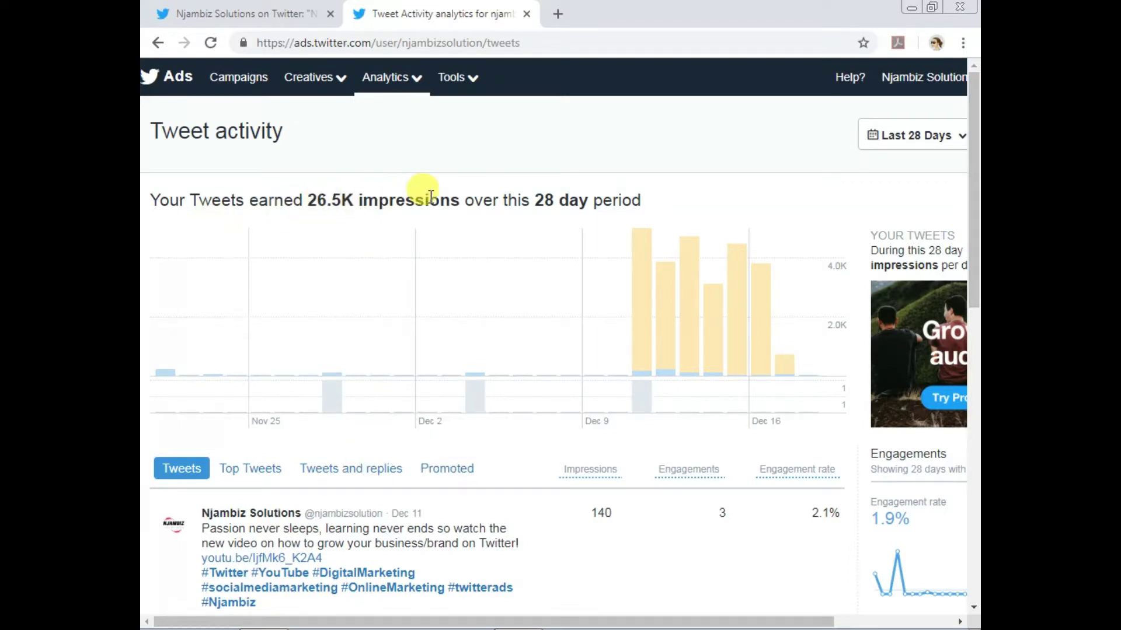
click(918, 143)
click(580, 624)
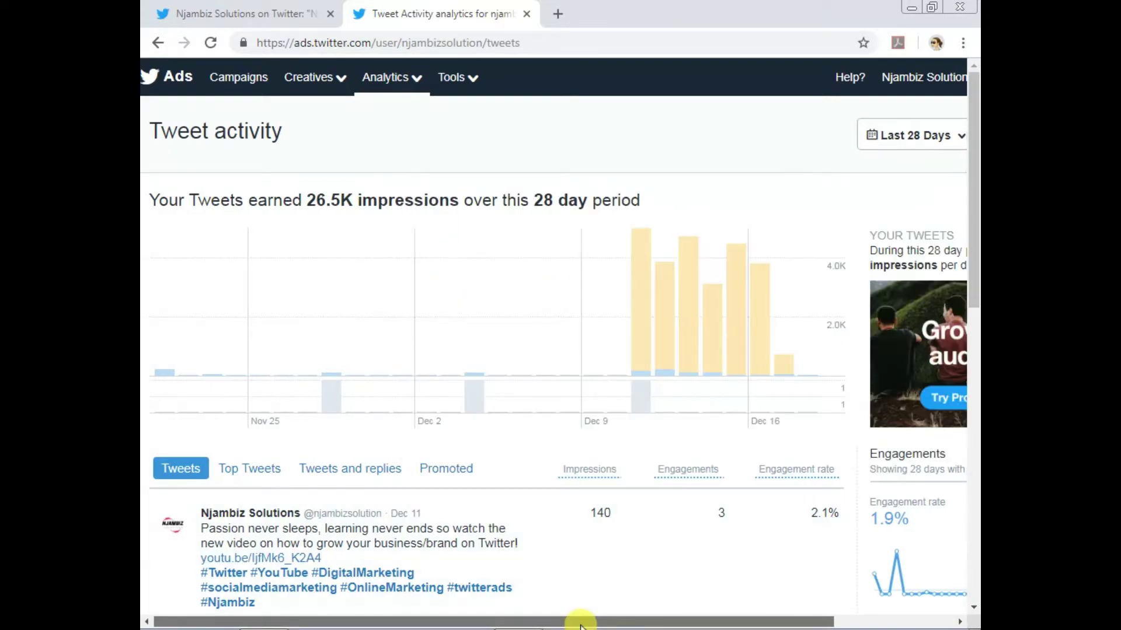
drag(580, 623, 718, 614)
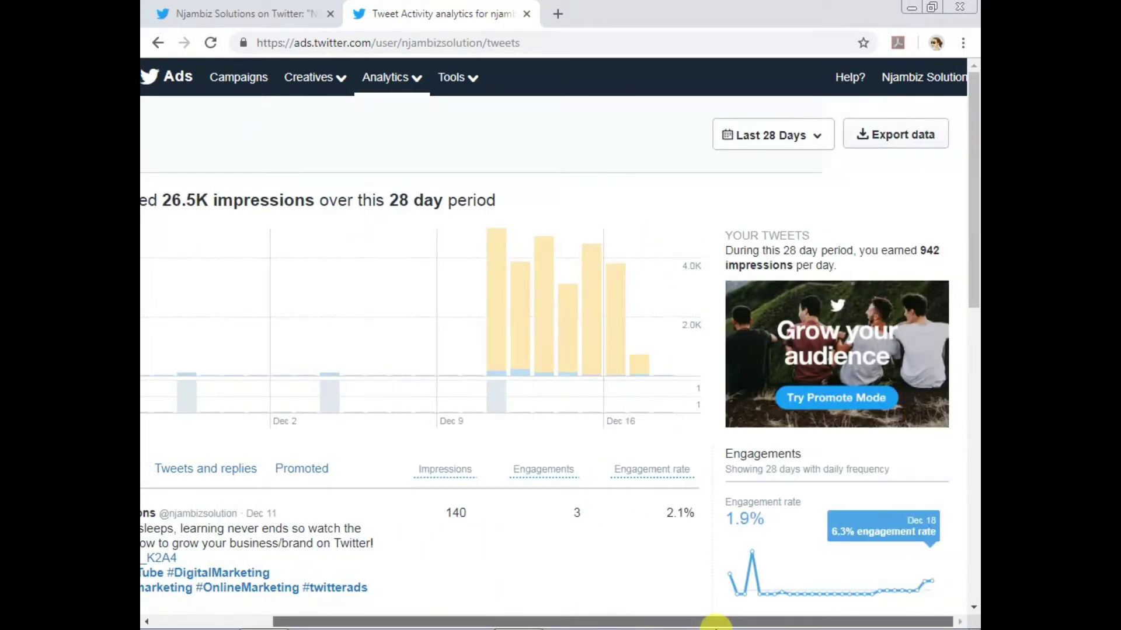
click(763, 148)
click(729, 197)
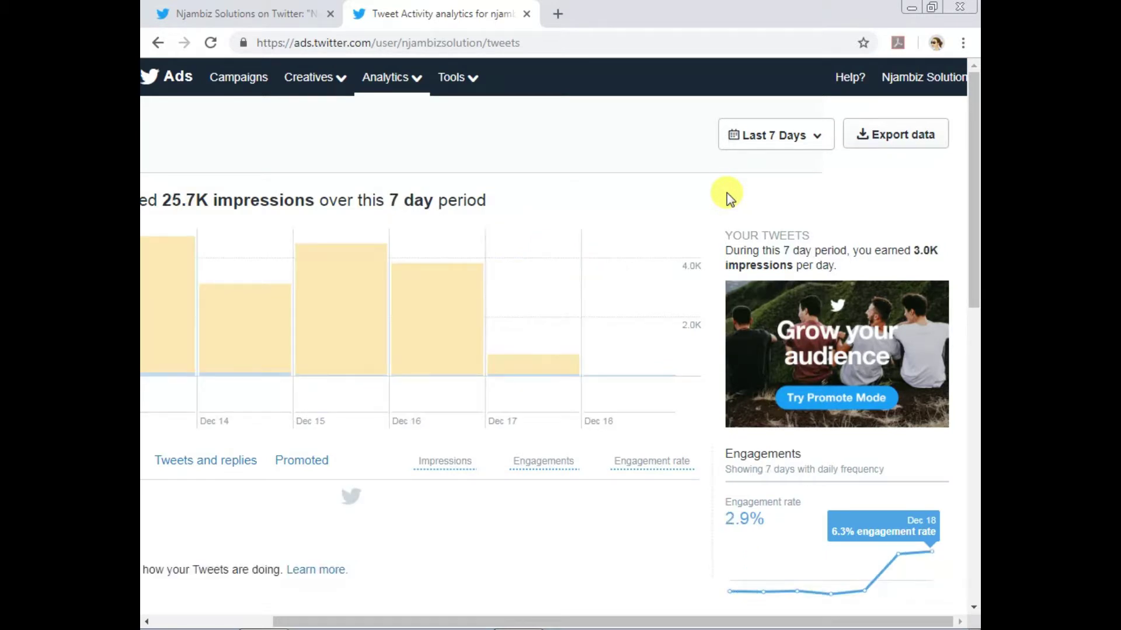
- Set the reporting period to Dec 1 – Dec 18, 2018 and review each Tweet's impressions, engagements and engagement rate
click(764, 134)
click(746, 272)
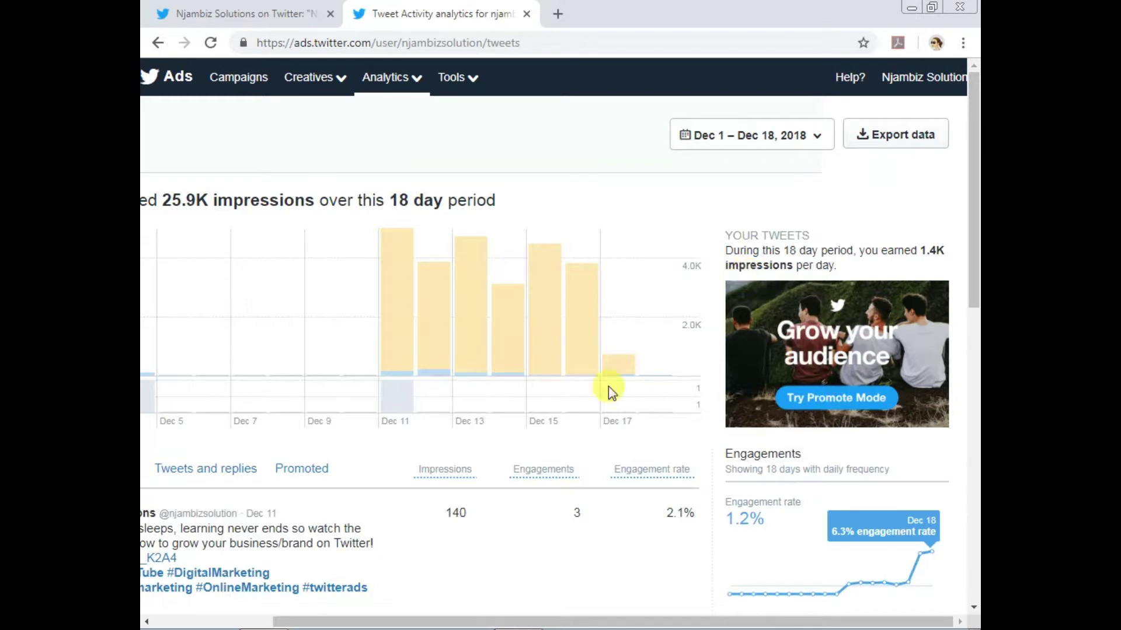
mouse_move(839, 625)
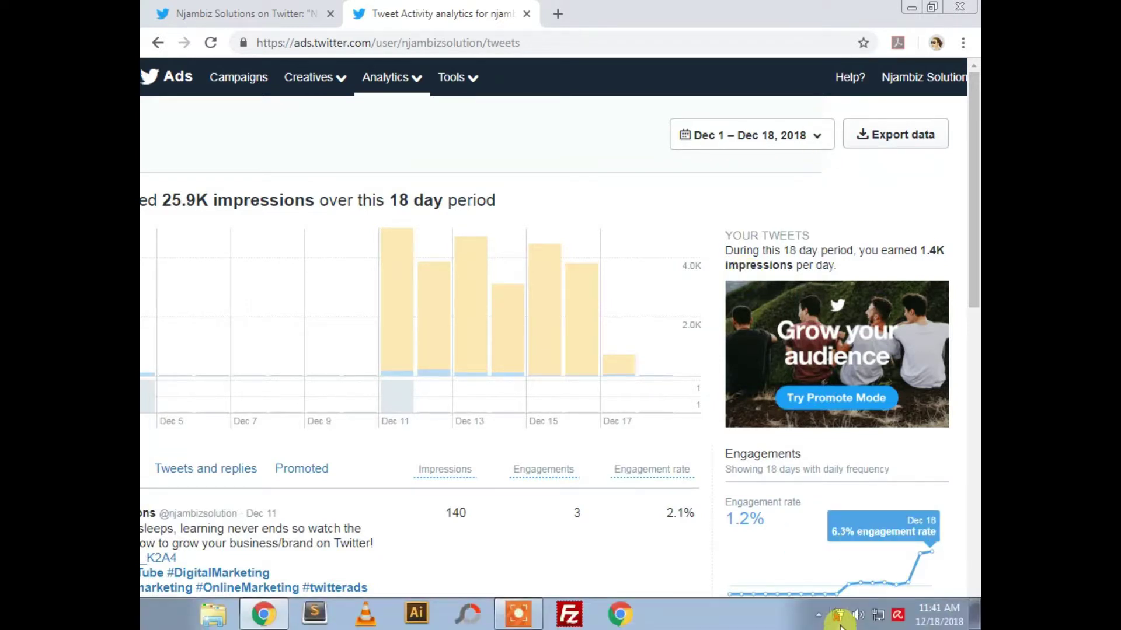
mouse_move(846, 584)
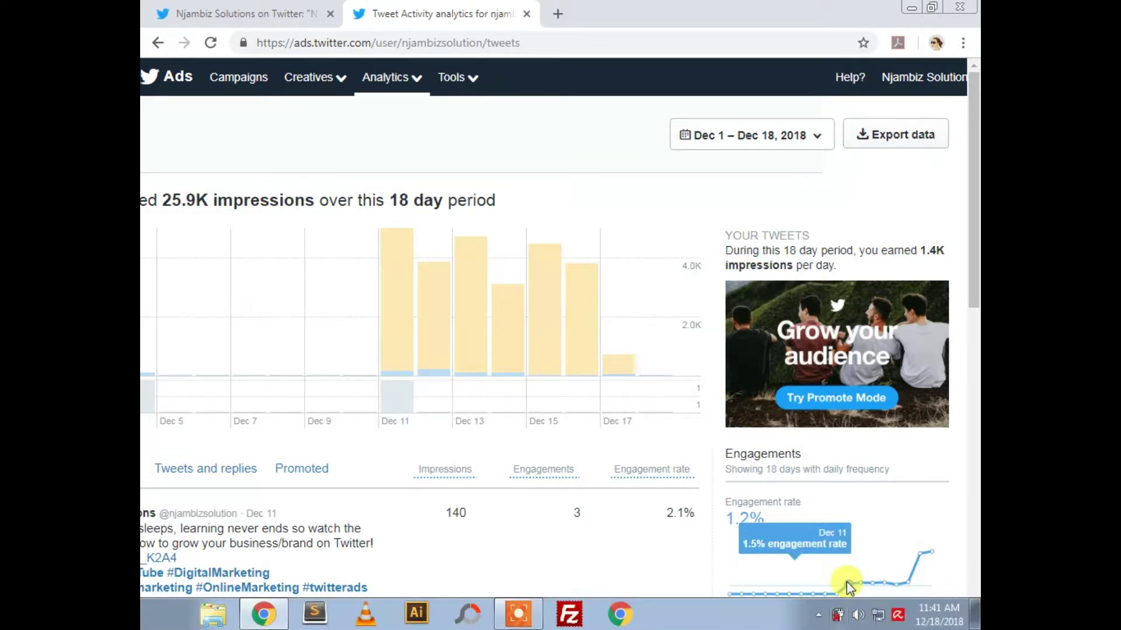
drag(850, 620, 734, 620)
scroll(643, 445, down, 4)
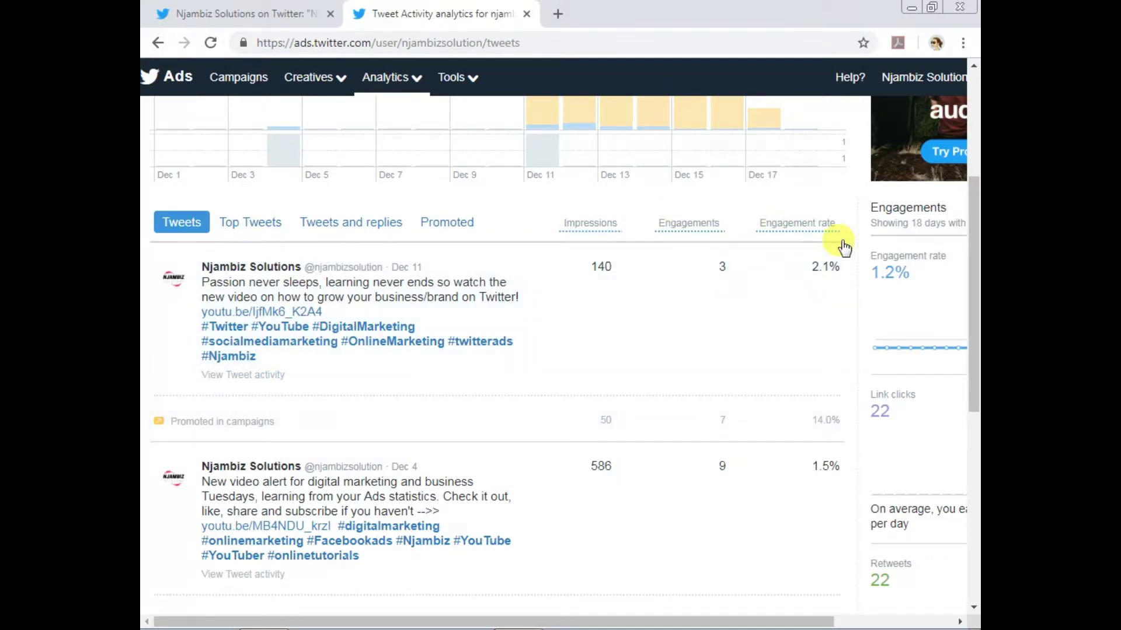
scroll(592, 400, down, 6)
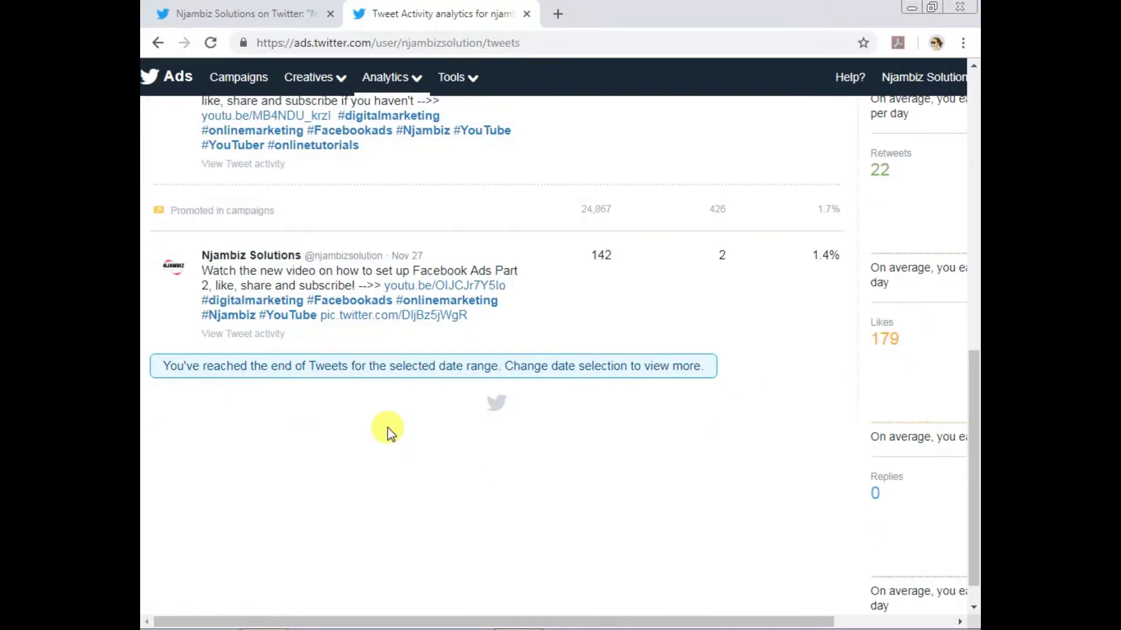
- Filter the Tweet activity list to promoted Tweets and review each one's impressions, engagements and engagement rate
scroll(387, 430, up, 8)
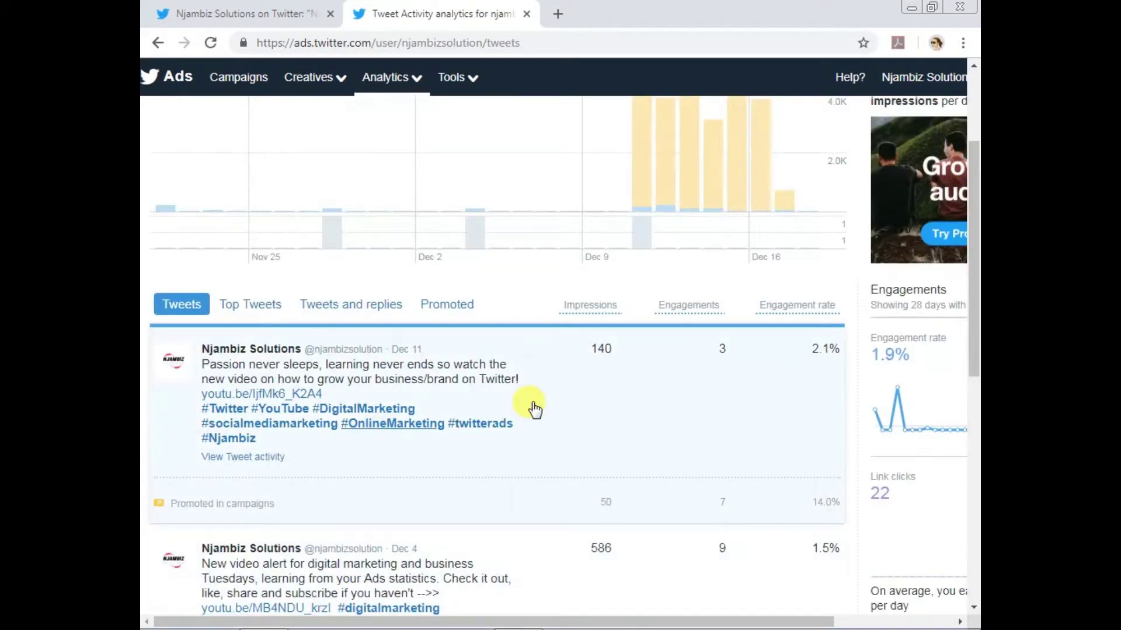
scroll(708, 371, up, 3)
mouse_move(708, 370)
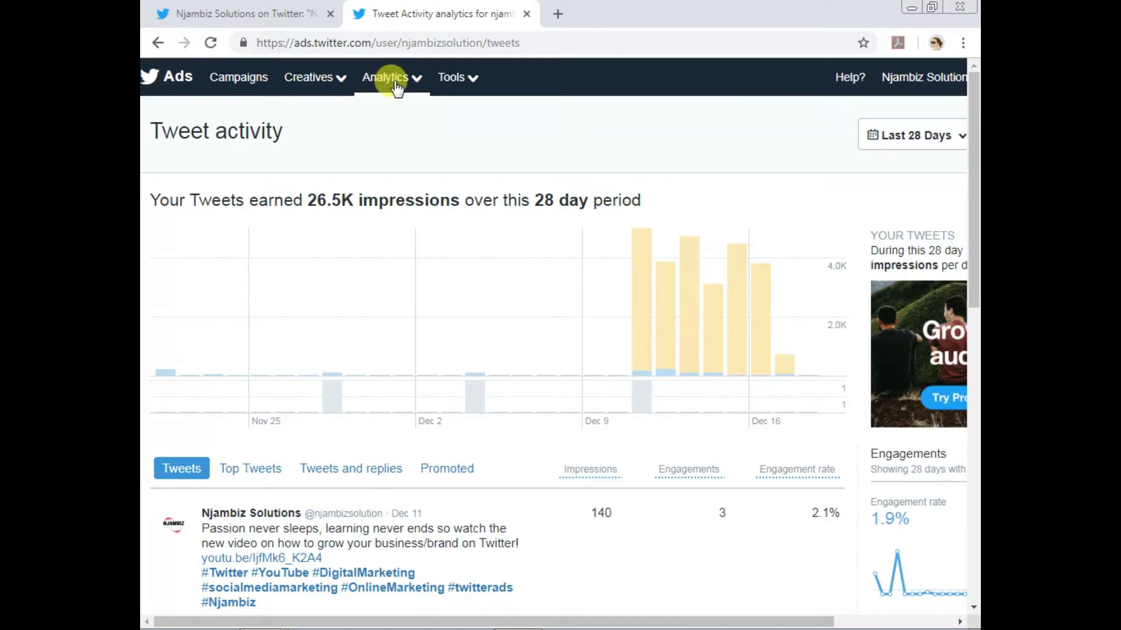
click(447, 469)
scroll(600, 578, down, 5)
mouse_move(642, 613)
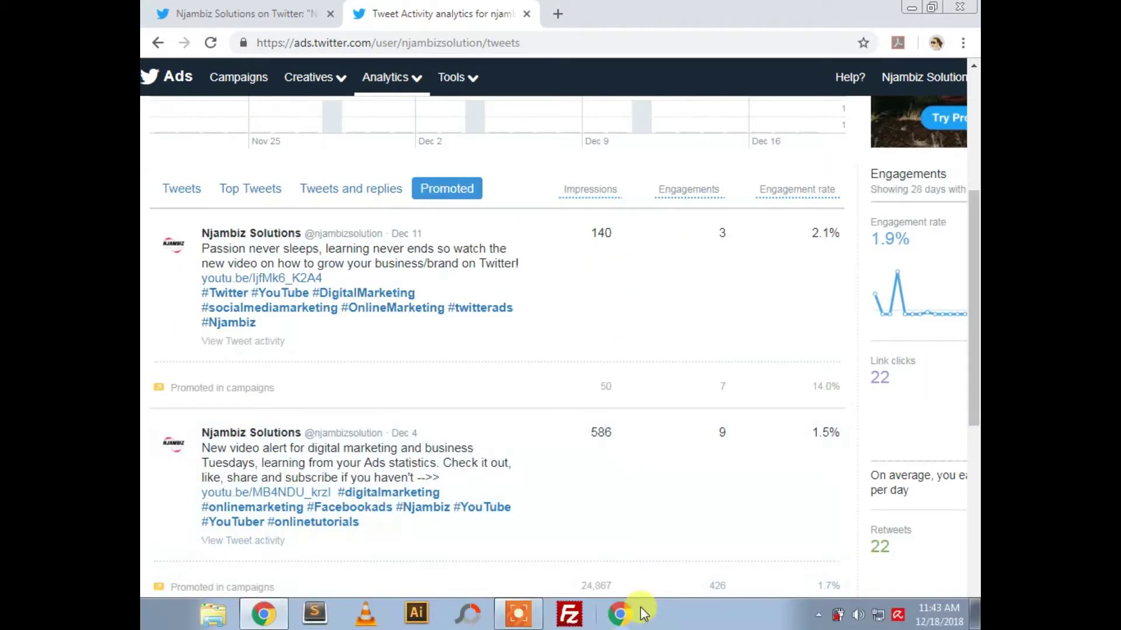
- Examine the 28 day engagement charts for engagement rate, link clicks, Retweets, likes and replies beside the Tweet list
drag(680, 623, 857, 604)
scroll(831, 274, down, 3)
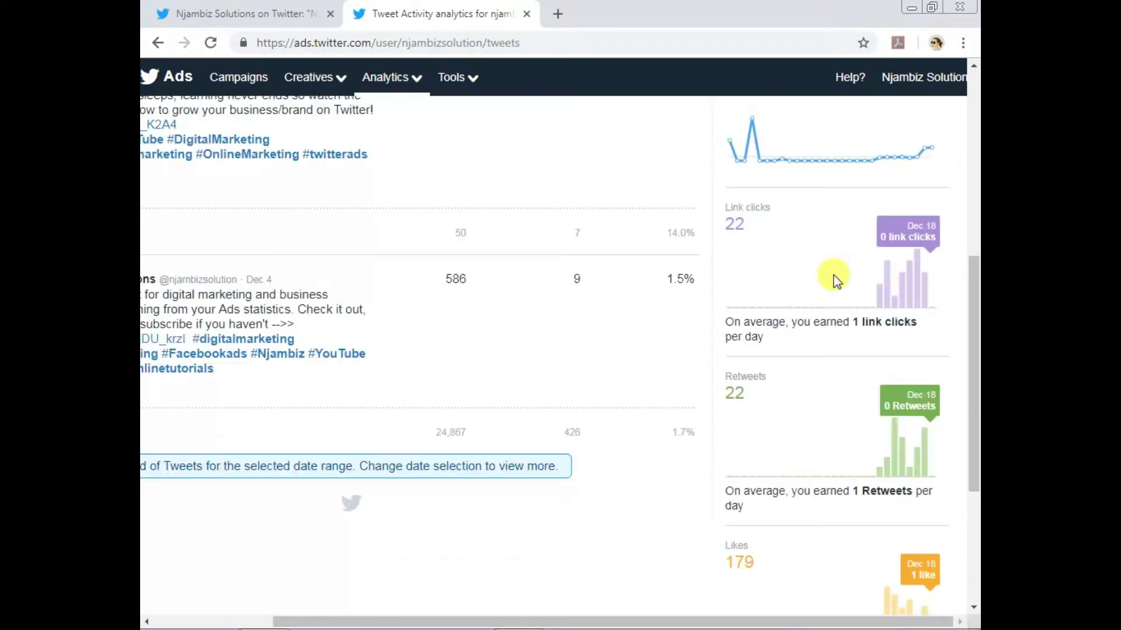
scroll(788, 245, up, 4)
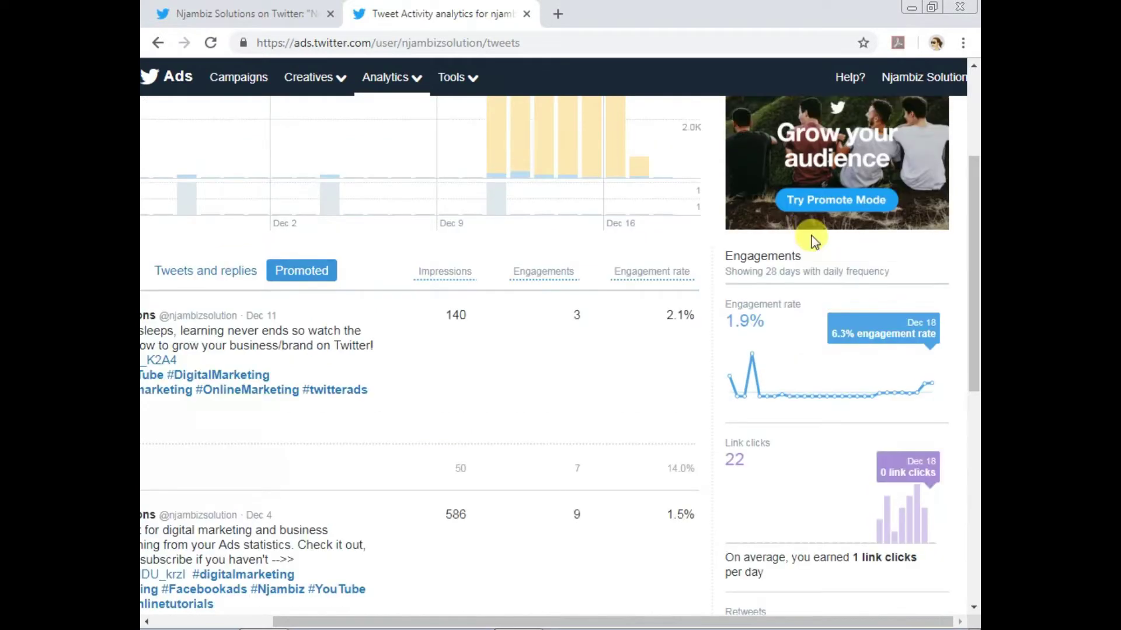
scroll(814, 251, down, 4)
scroll(815, 337, down, 2)
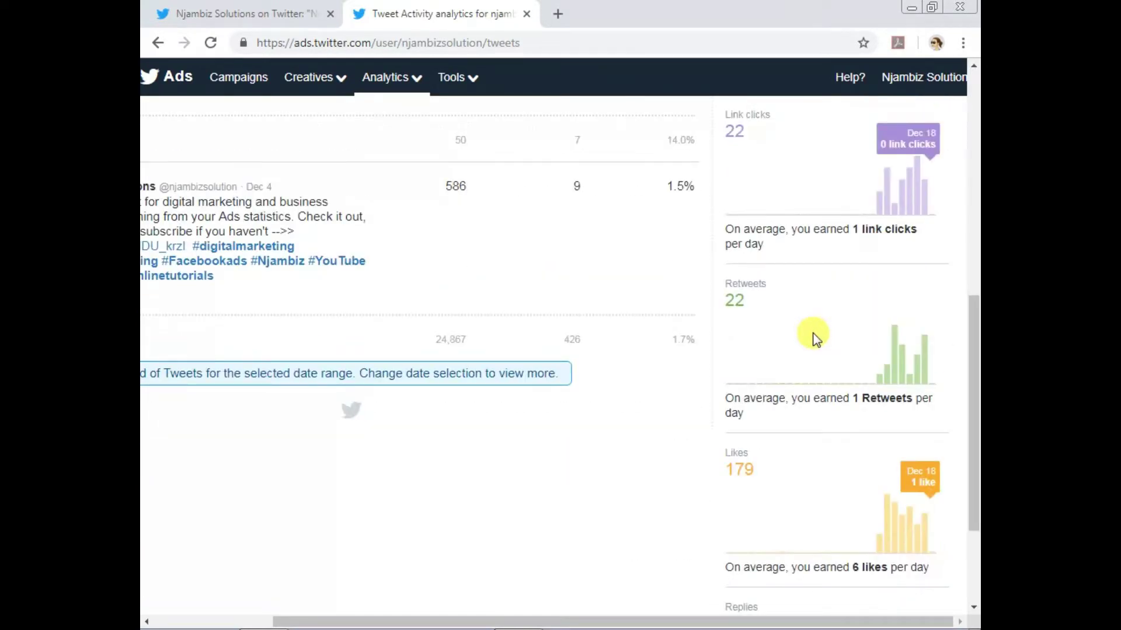
scroll(815, 332, down, 3)
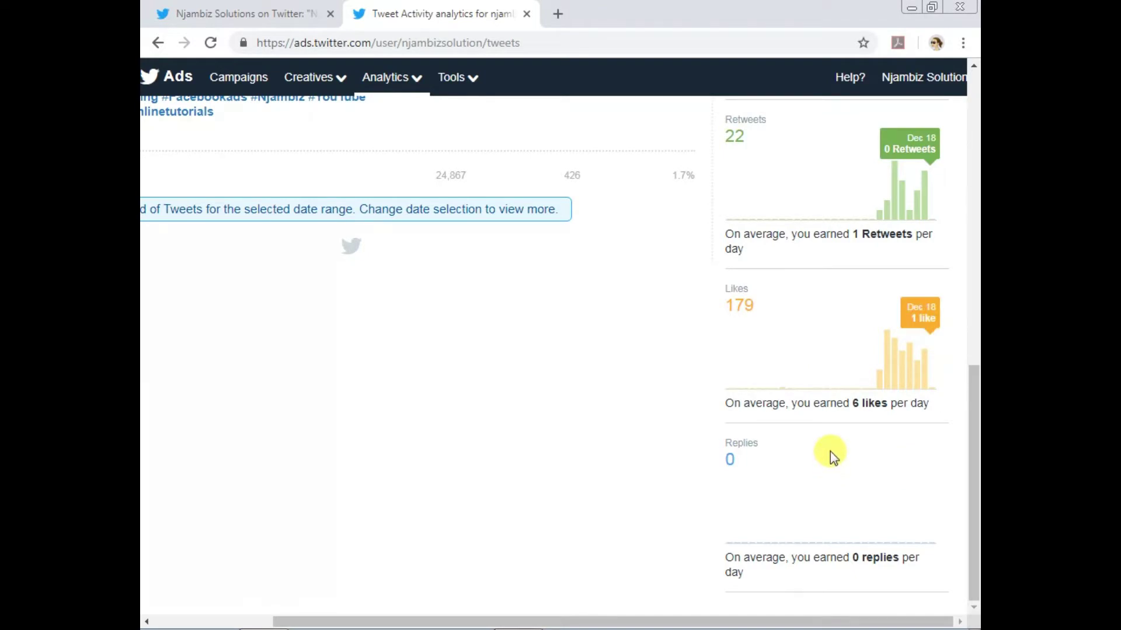
scroll(727, 432, up, 5)
scroll(729, 431, up, 8)
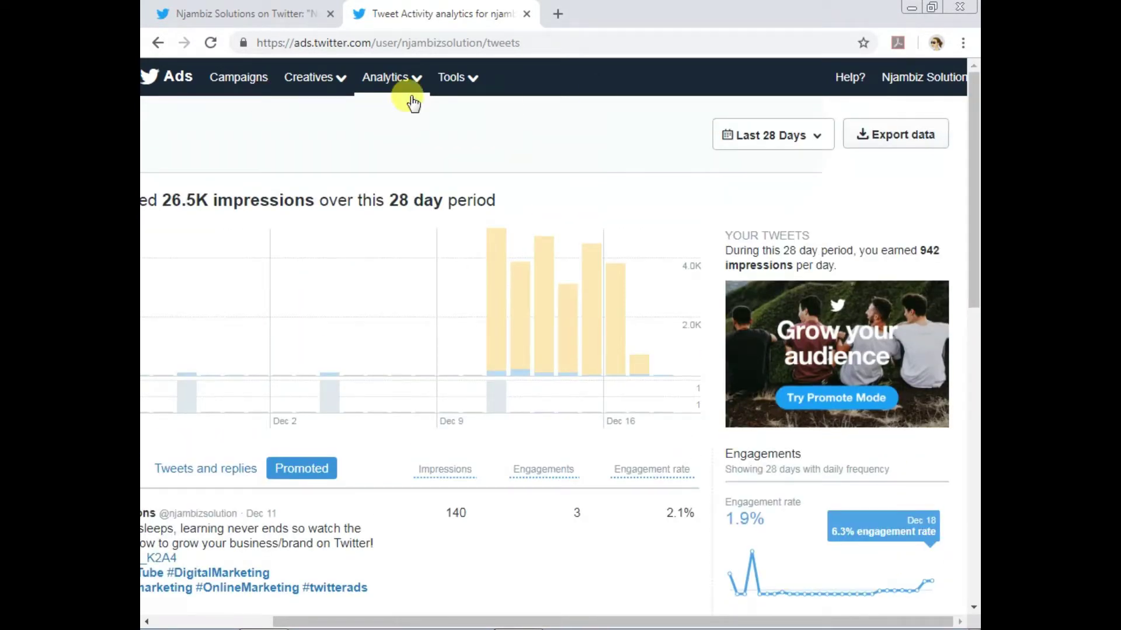
- Open Audience insights from the analytics and examine the interests and occupation of all Twitter users in the overview
scroll(666, 374, left, 3)
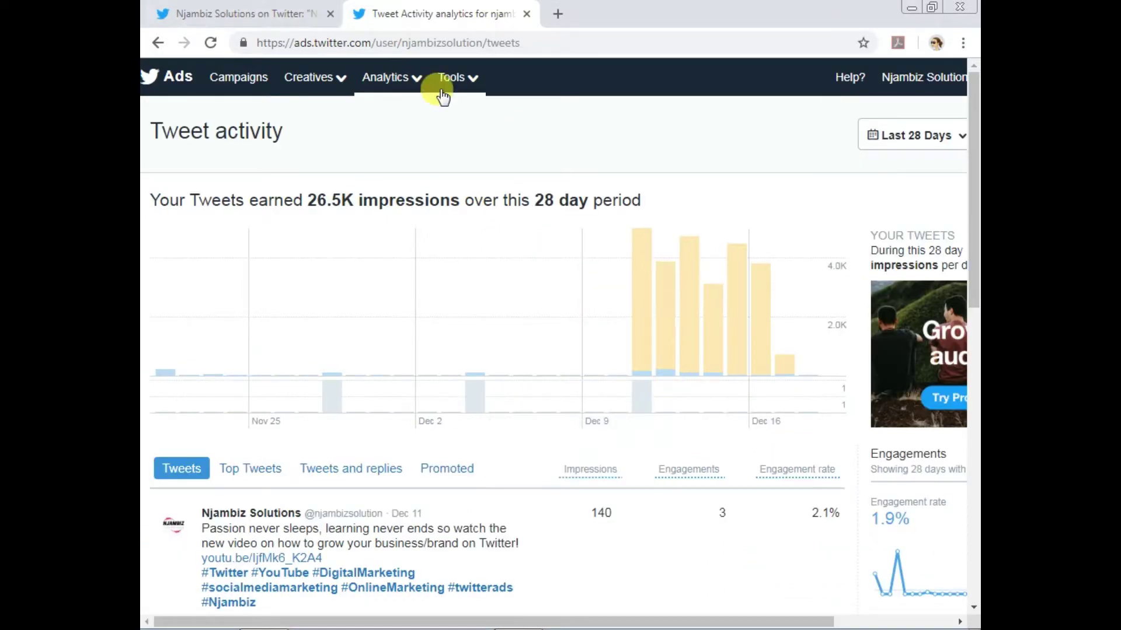
click(400, 81)
click(402, 154)
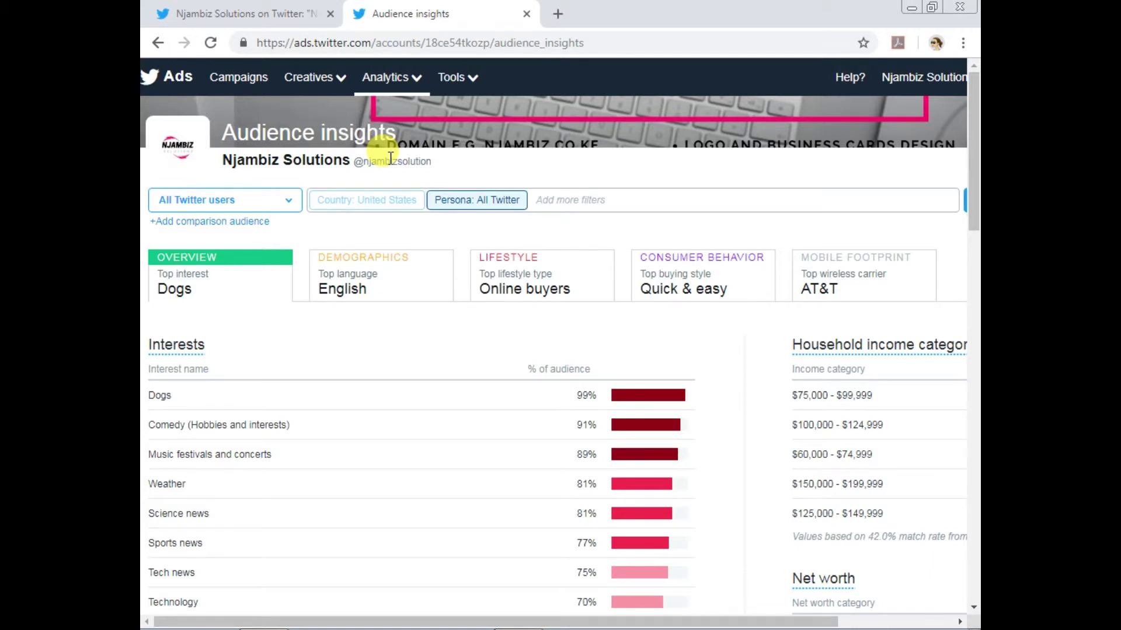
scroll(580, 188, down, 6)
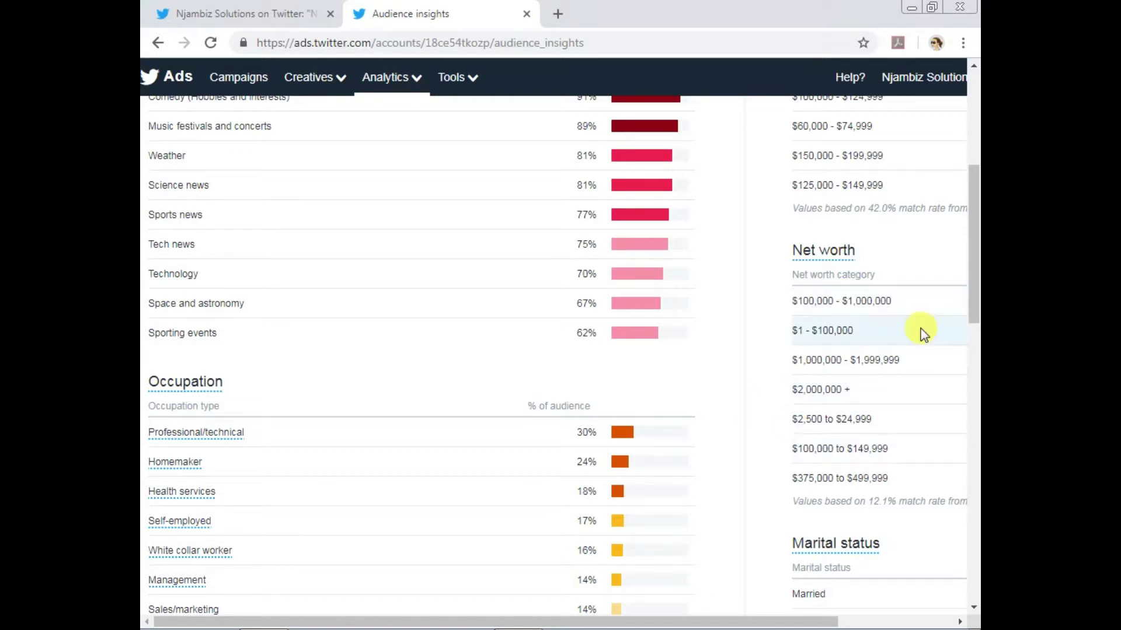
scroll(204, 283, up, 4)
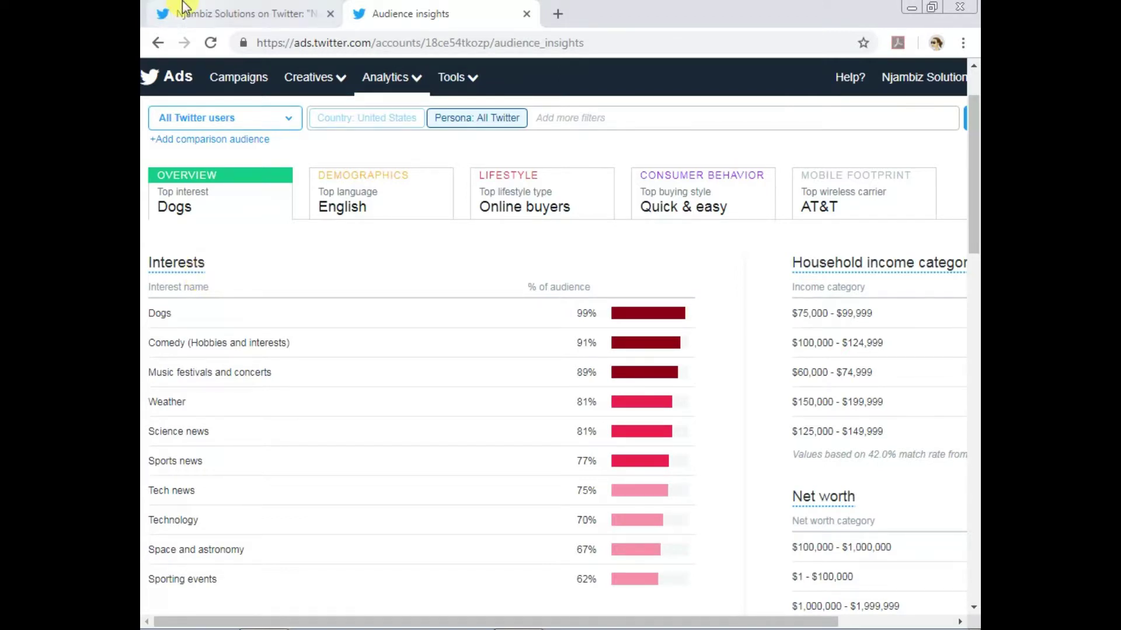
scroll(212, 406, down, 1)
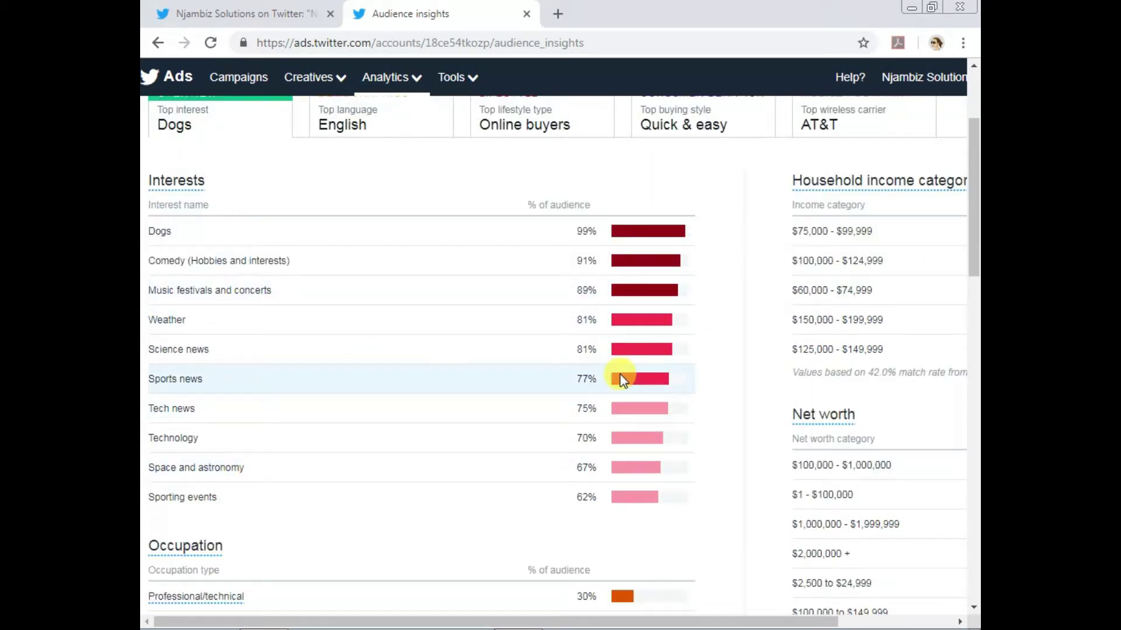
scroll(619, 380, down, 1)
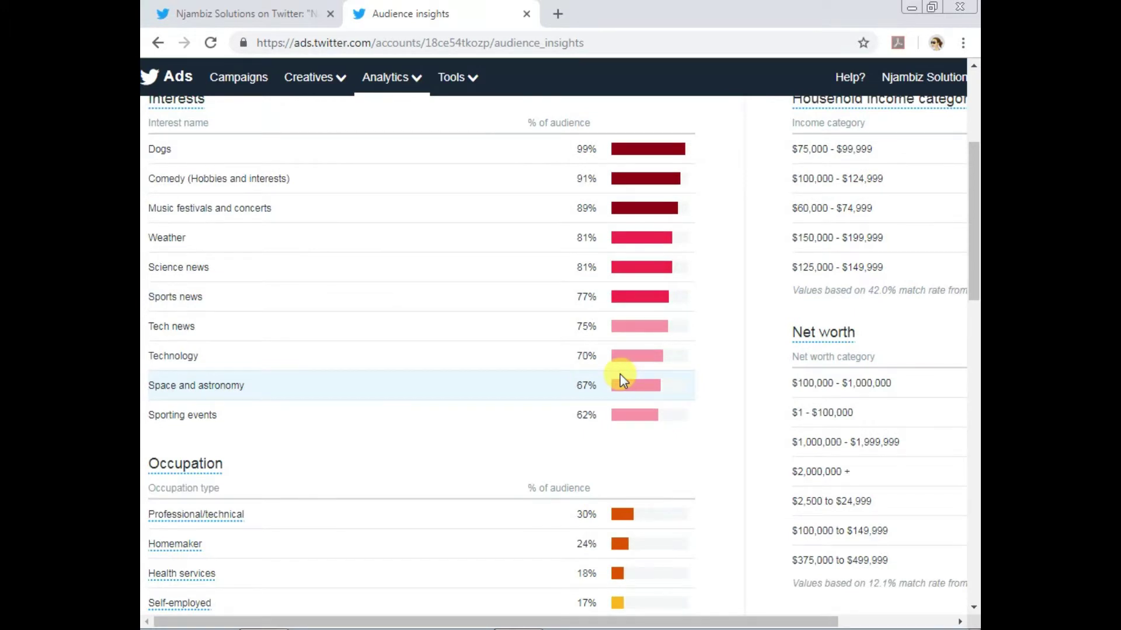
scroll(621, 375, up, 1)
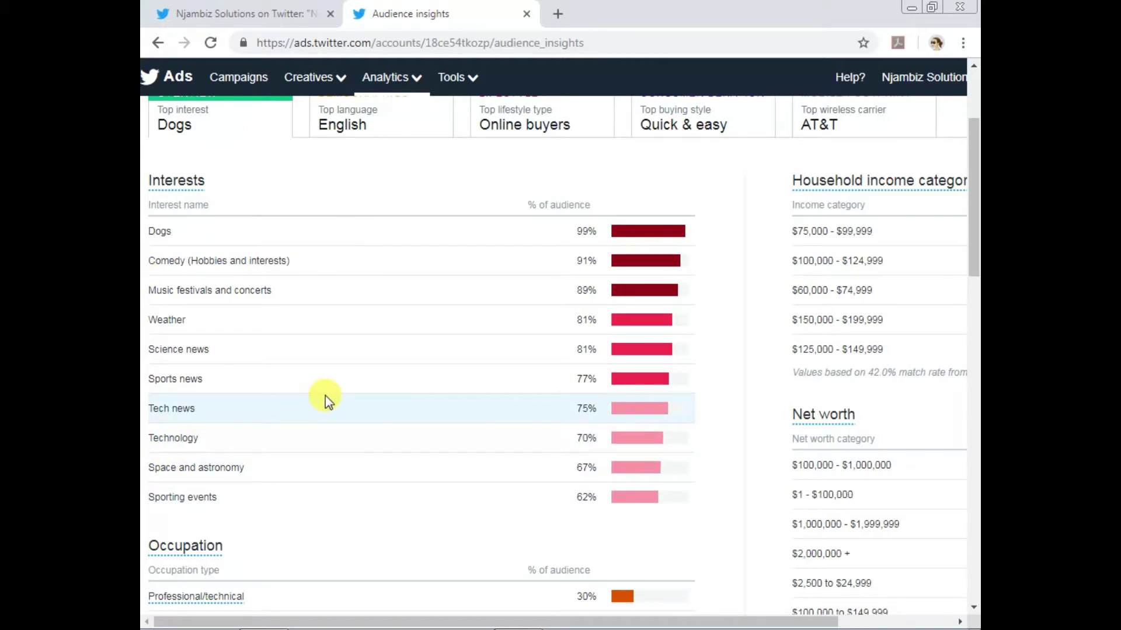
scroll(215, 358, up, 2)
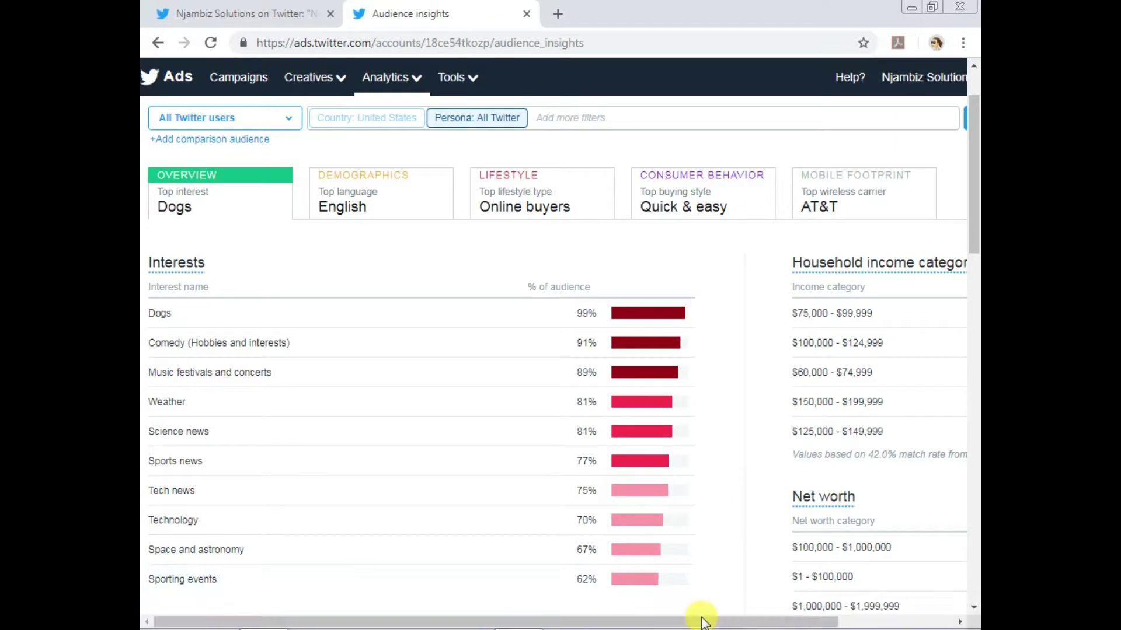
- Review the audience's household income, net worth, marital status, education and home ownership in the overview
drag(703, 620, 819, 621)
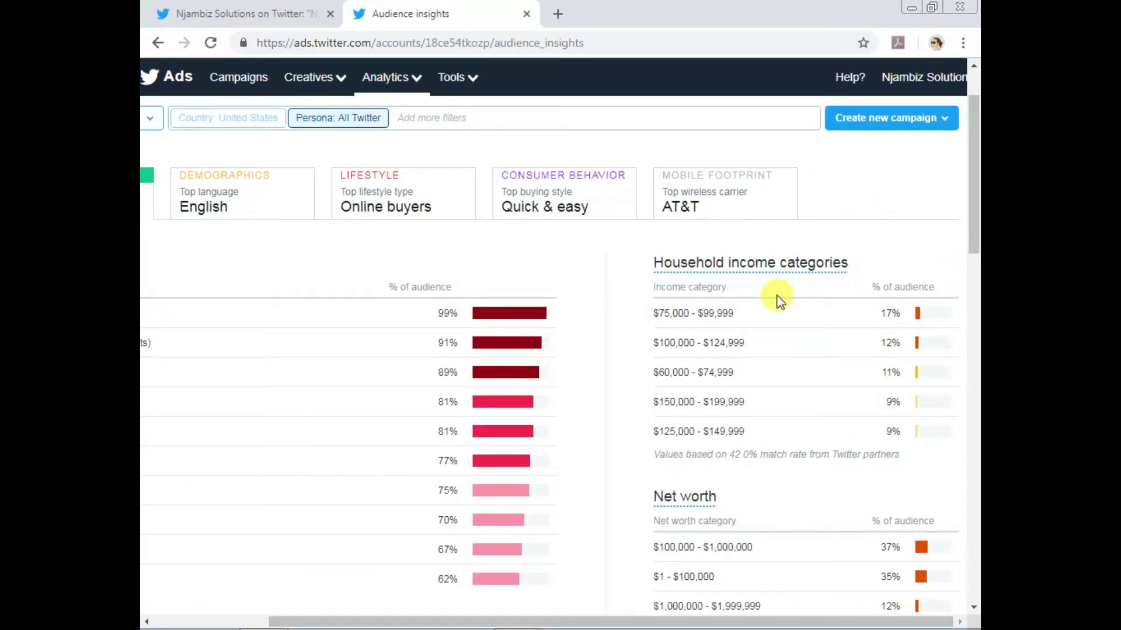
scroll(777, 296, down, 5)
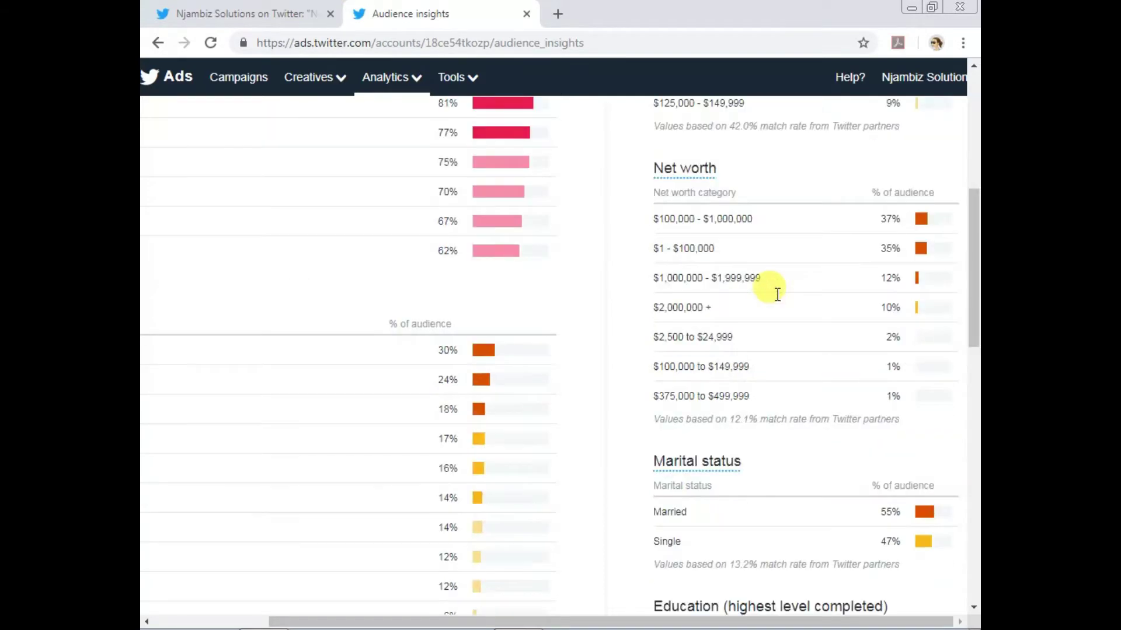
scroll(776, 294, down, 3)
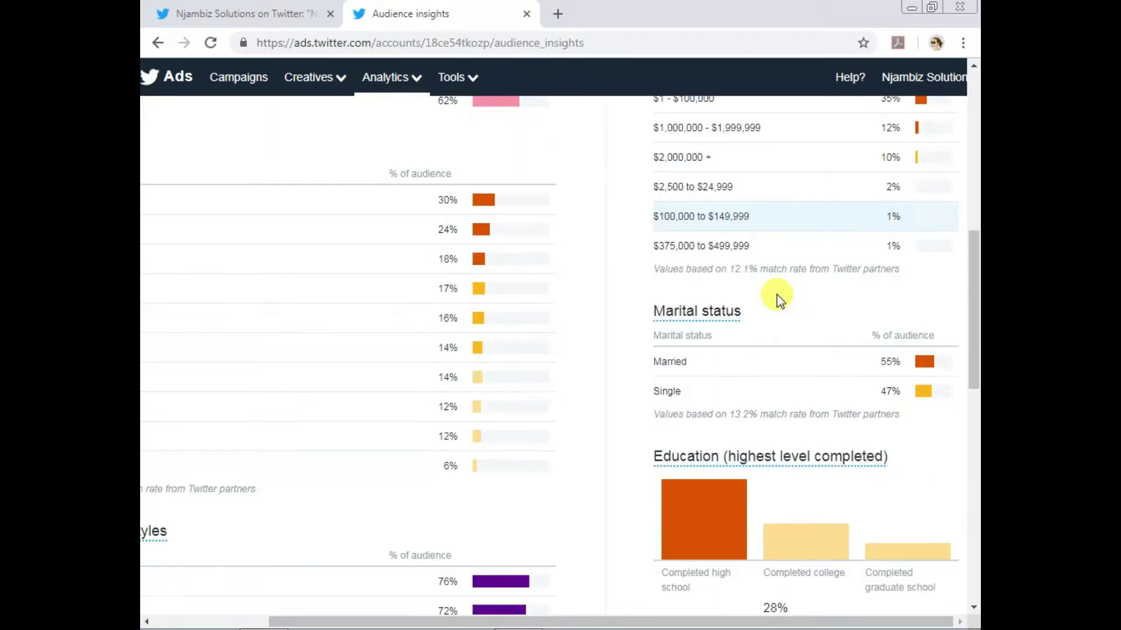
scroll(882, 365, down, 4)
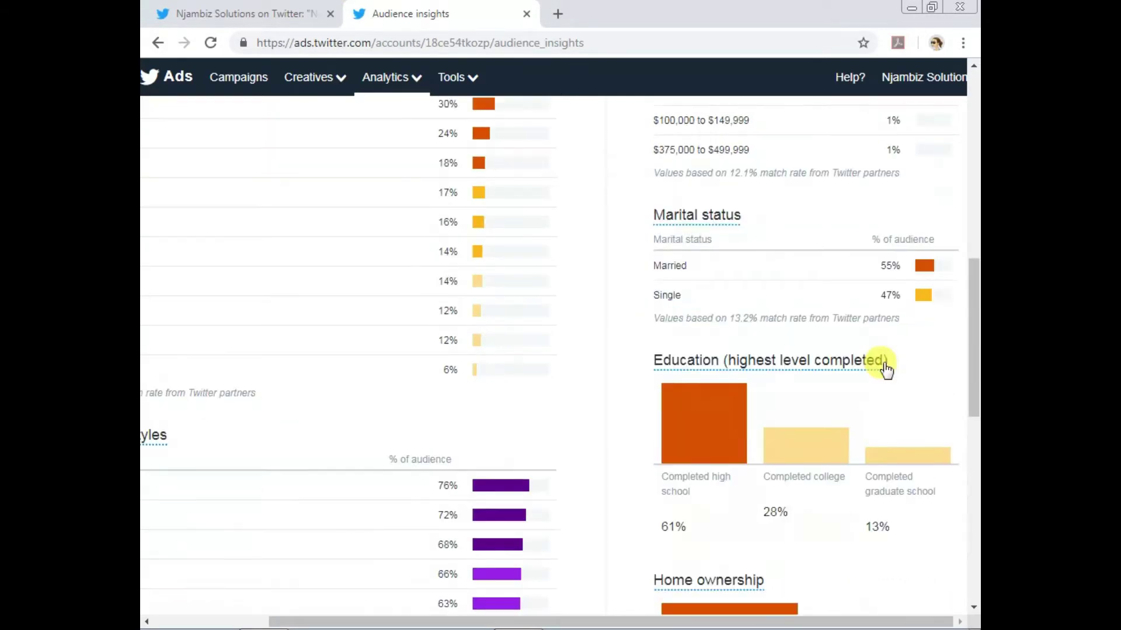
scroll(881, 364, down, 4)
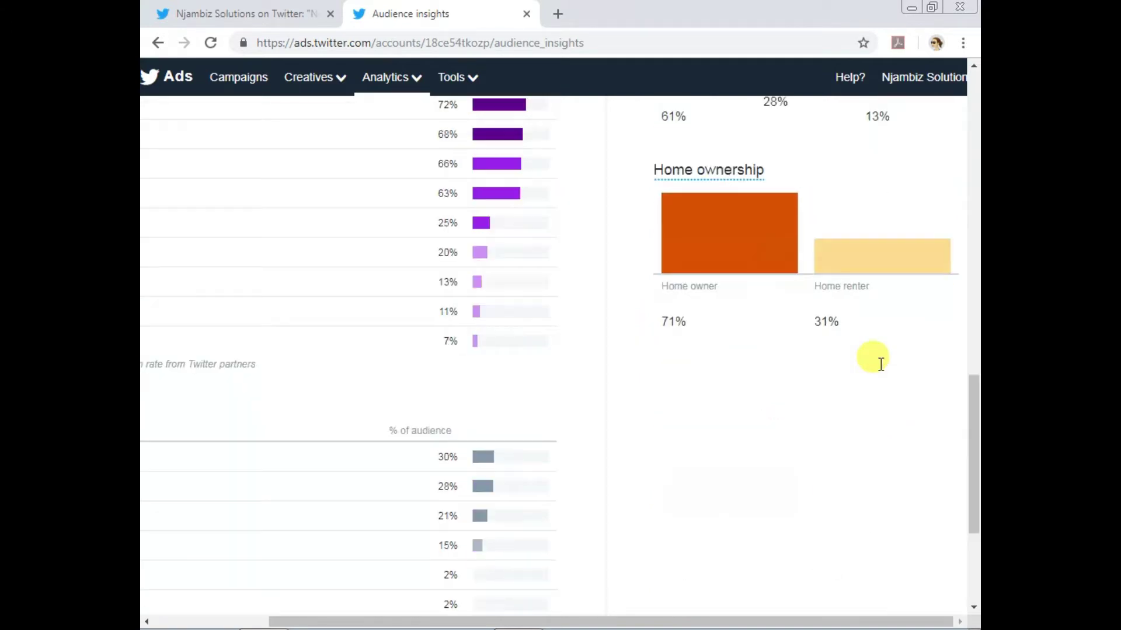
scroll(779, 381, down, 4)
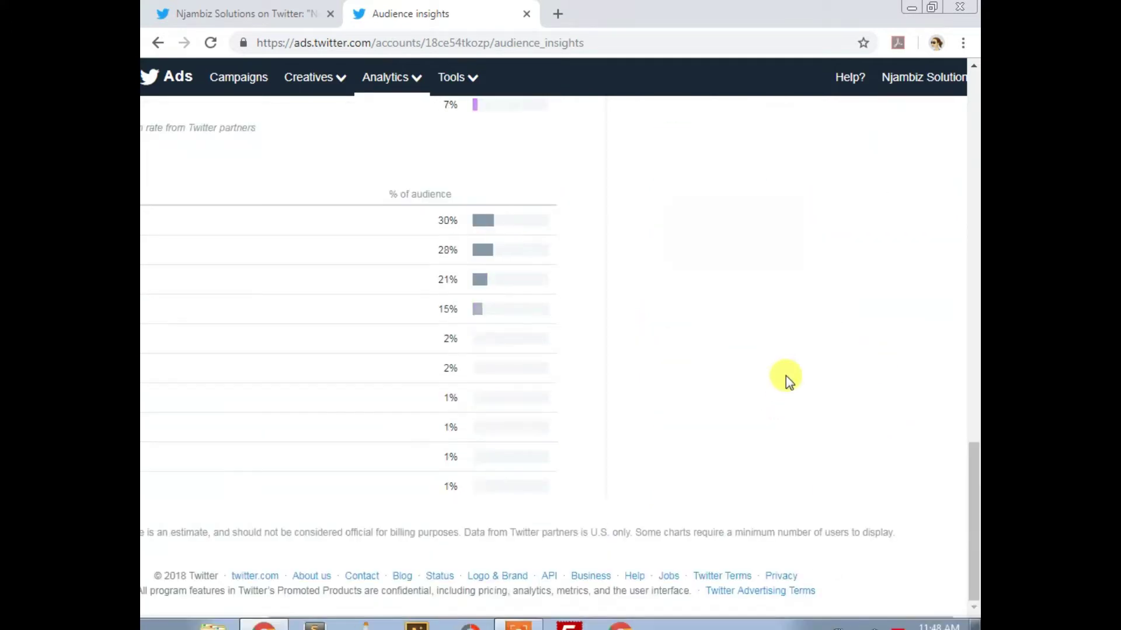
scroll(785, 378, up, 8)
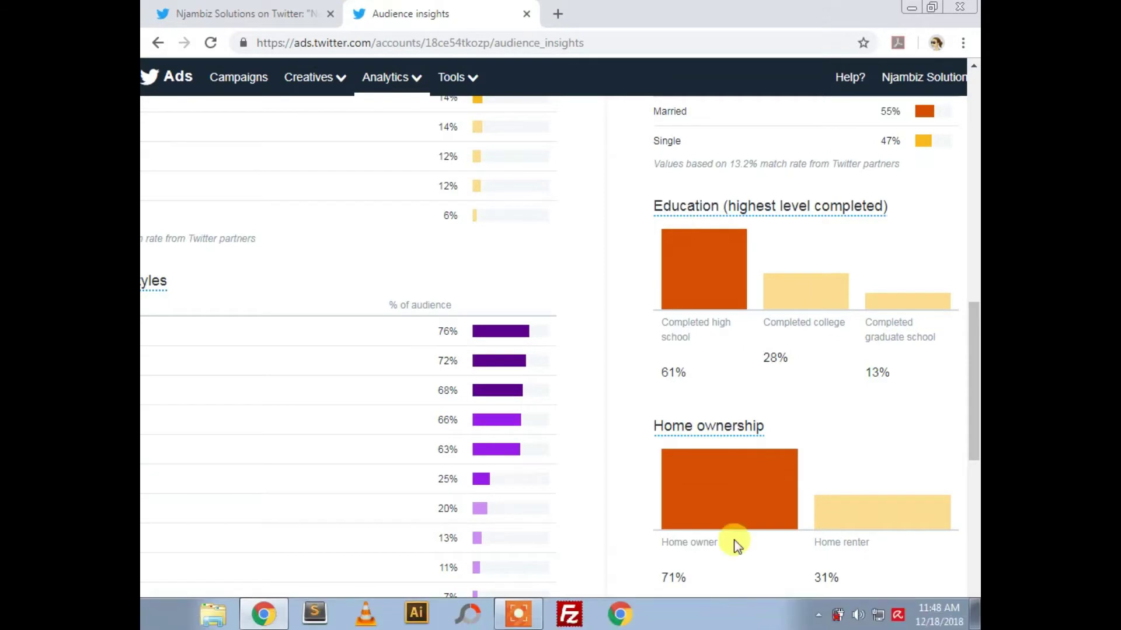
- Examine the Consumer buying styles and Wireless carrier breakdowns in the audience overview
drag(747, 621, 271, 613)
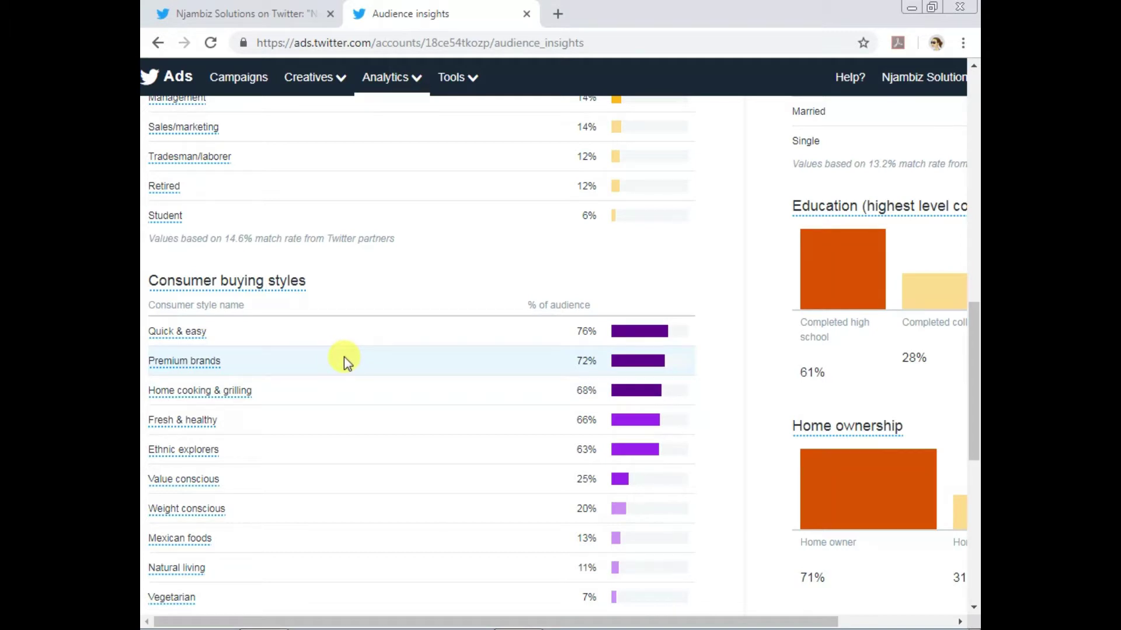
scroll(345, 362, down, 3)
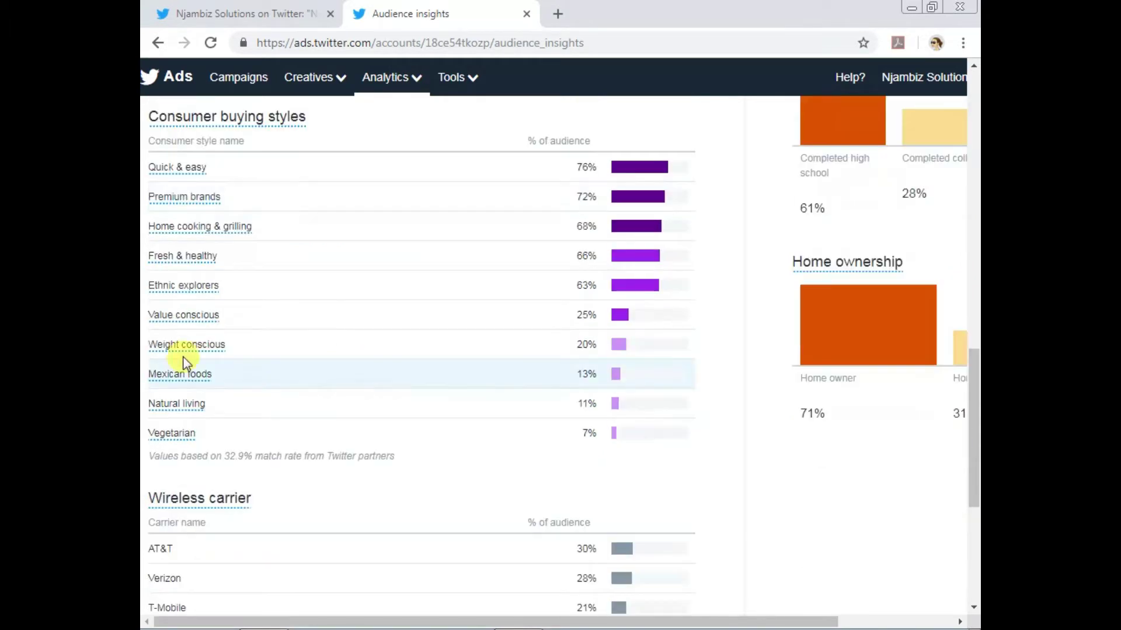
scroll(503, 374, down, 4)
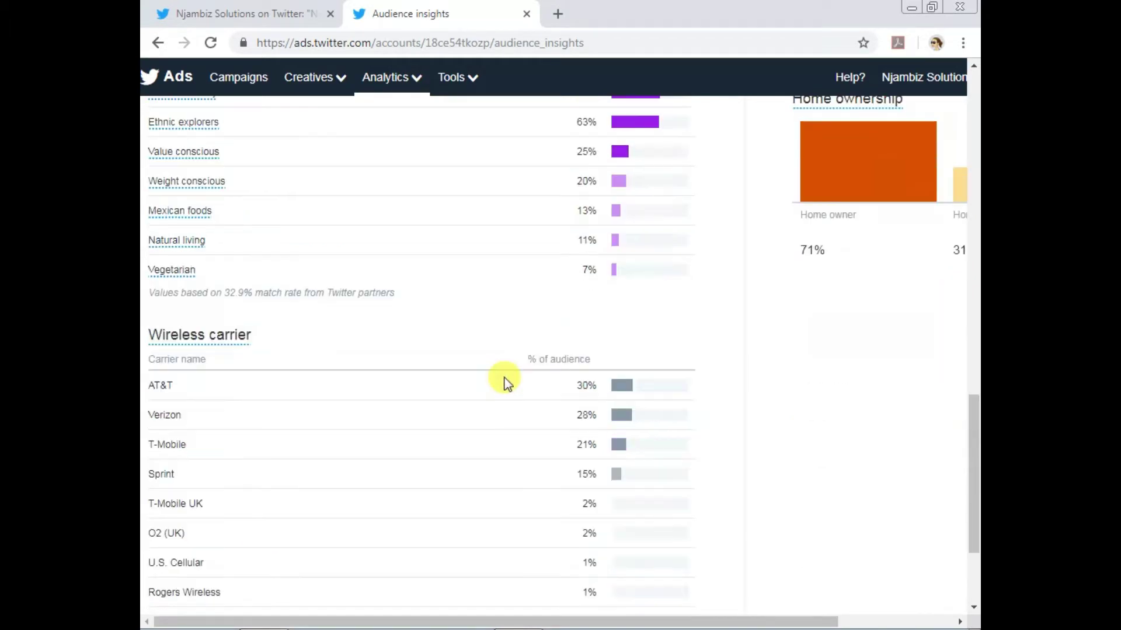
scroll(510, 384, down, 2)
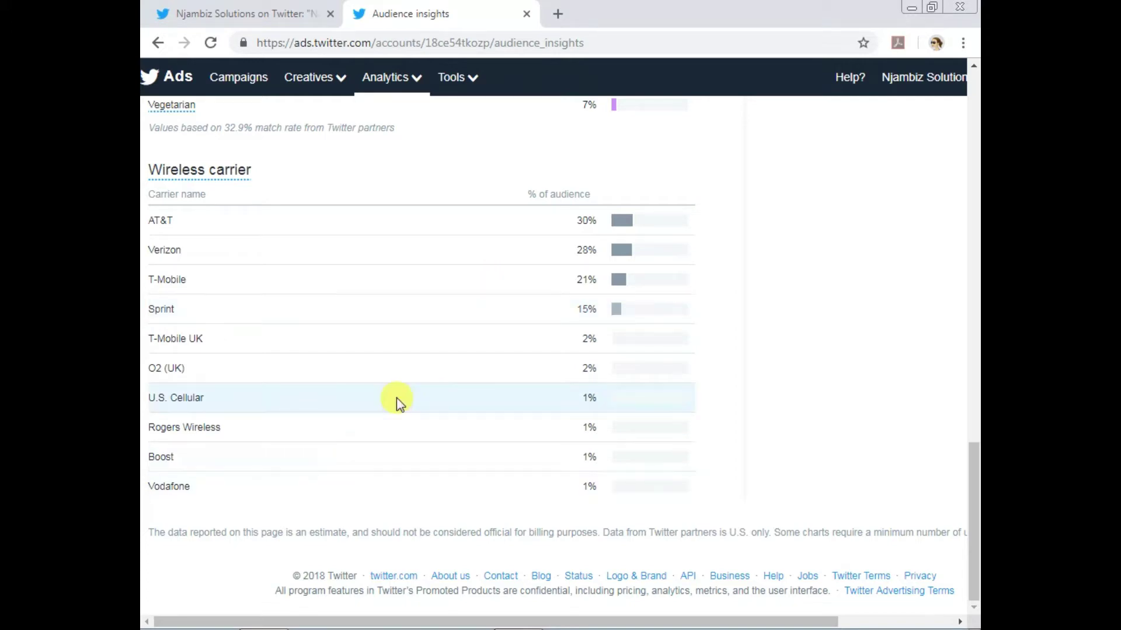
scroll(635, 493, up, 3)
scroll(607, 429, up, 3)
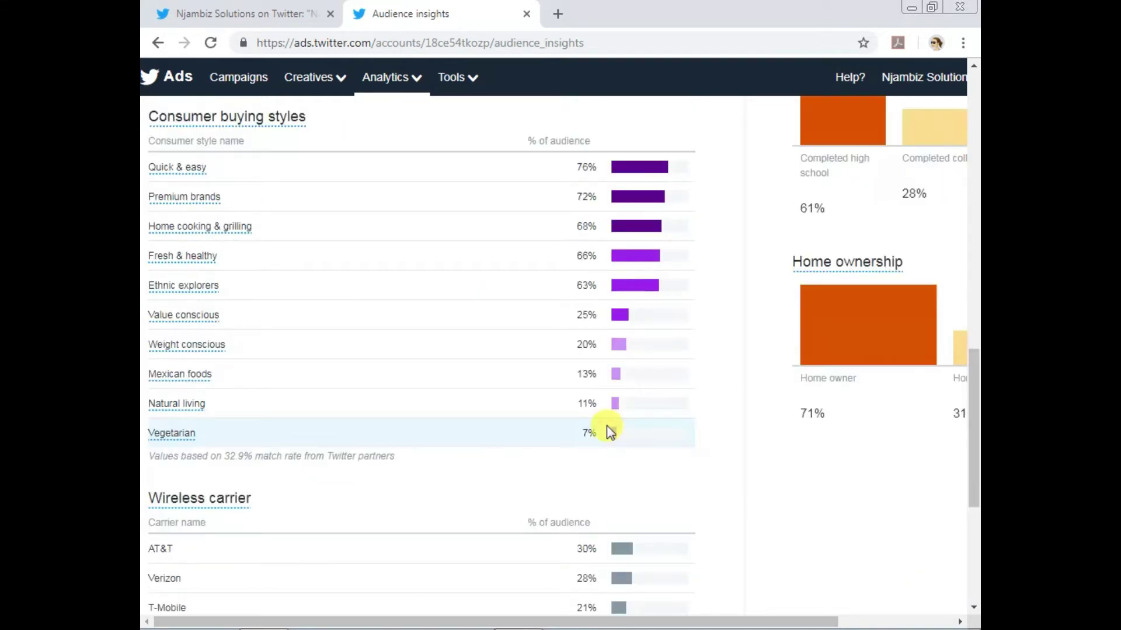
scroll(610, 427, up, 15)
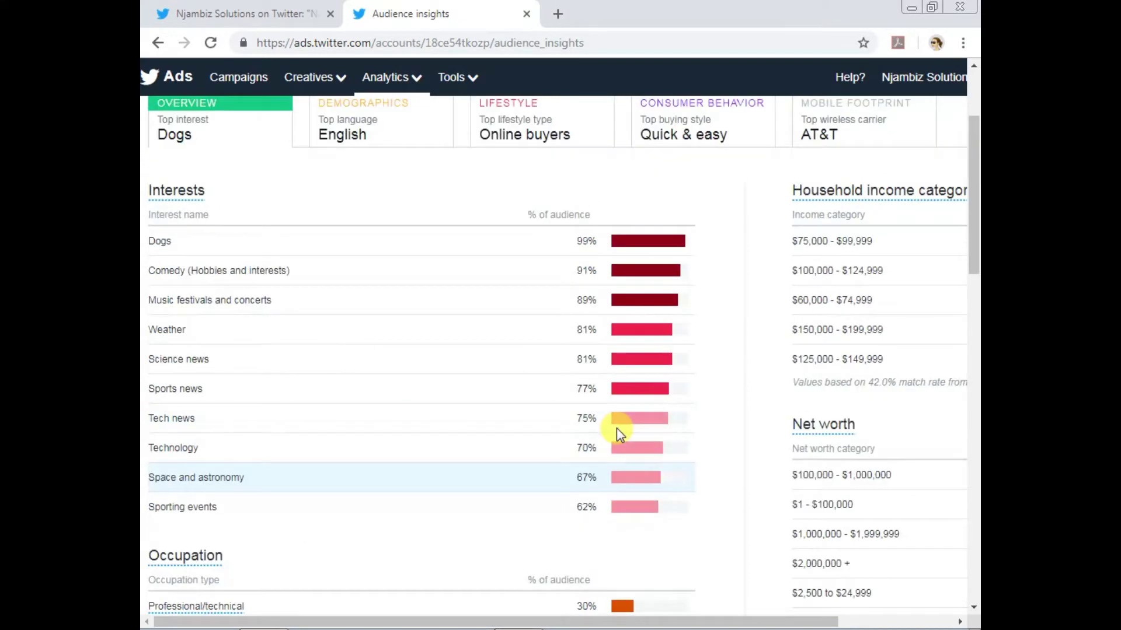
scroll(618, 432, up, 3)
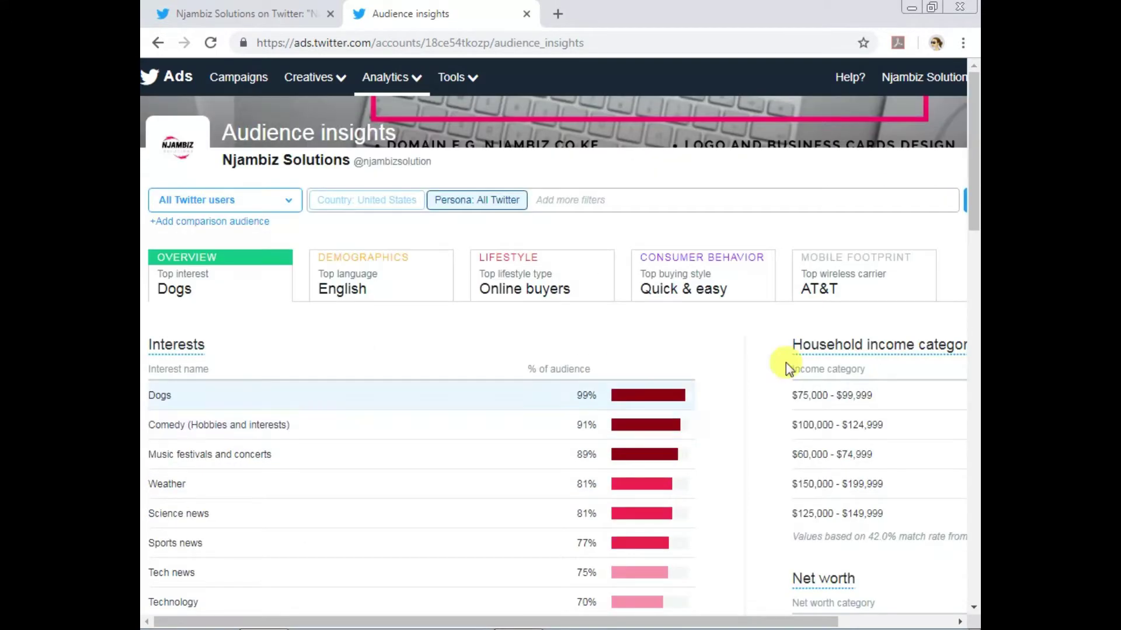
- Show the audience's Consumer behavior insights and review credit card holders, vehicle purchases, buying styles and consumer goods purchases
click(723, 281)
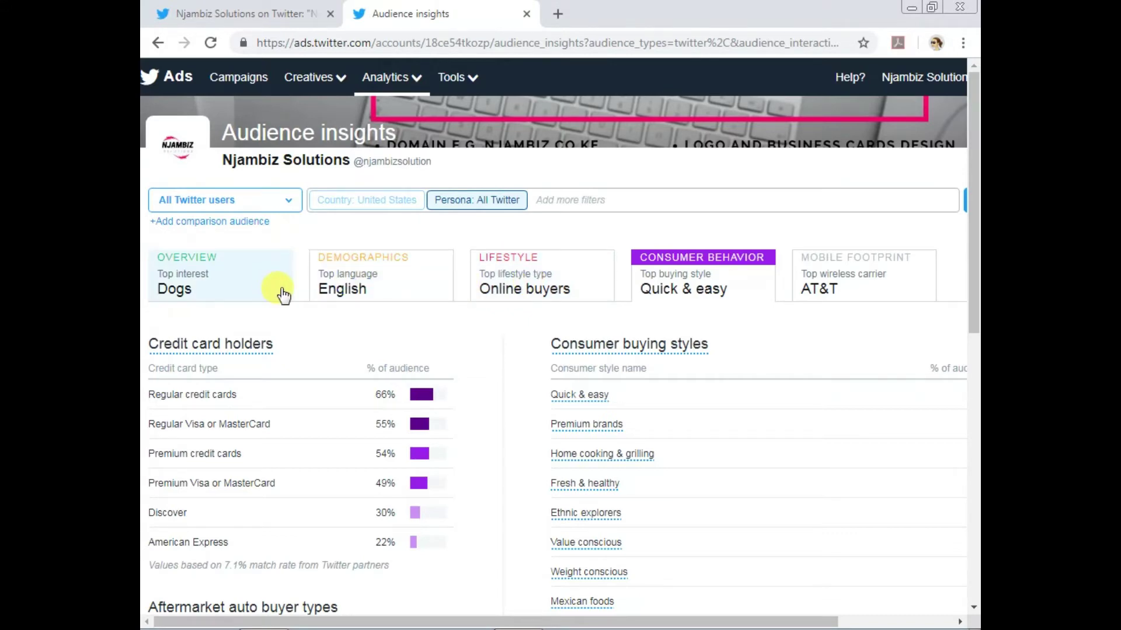
scroll(321, 301, down, 10)
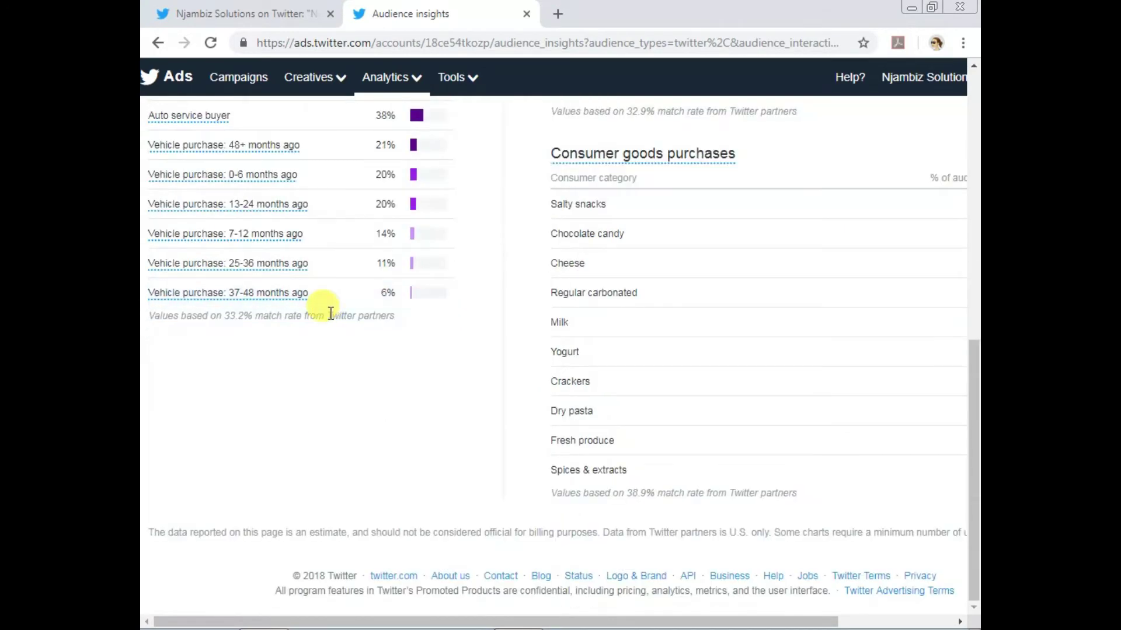
scroll(337, 310, up, 10)
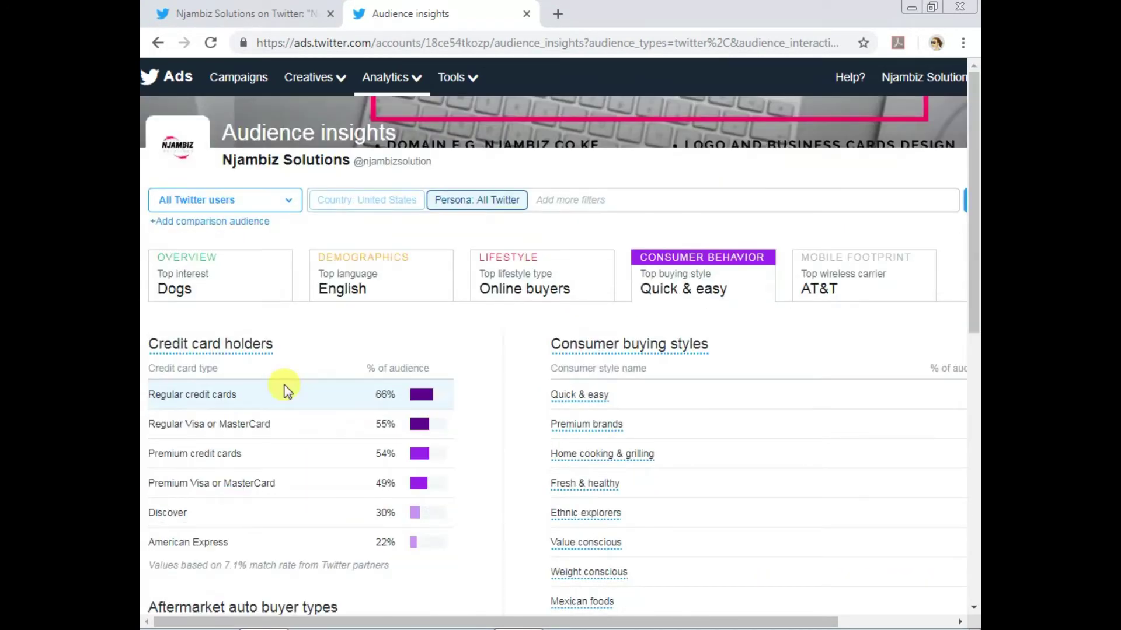